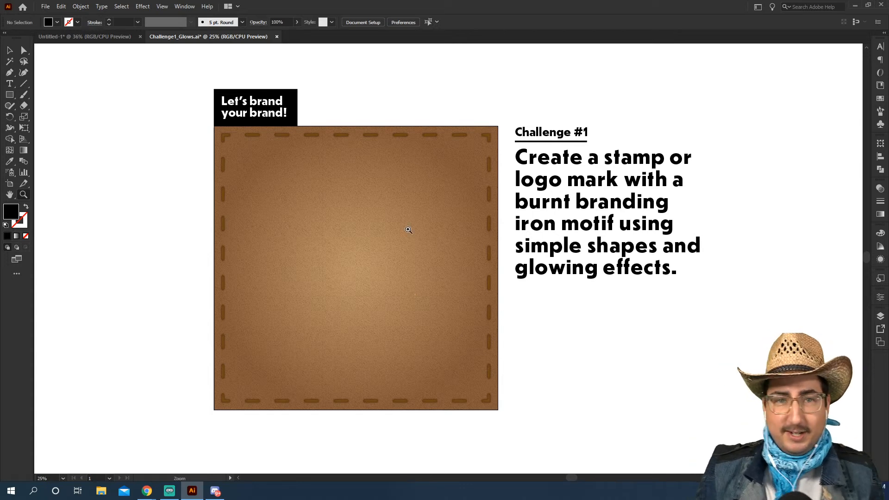
Step: Draw a black ellipse about 1131 by 783 px, centred in the upper half of the leather patch
left_click(6, 51)
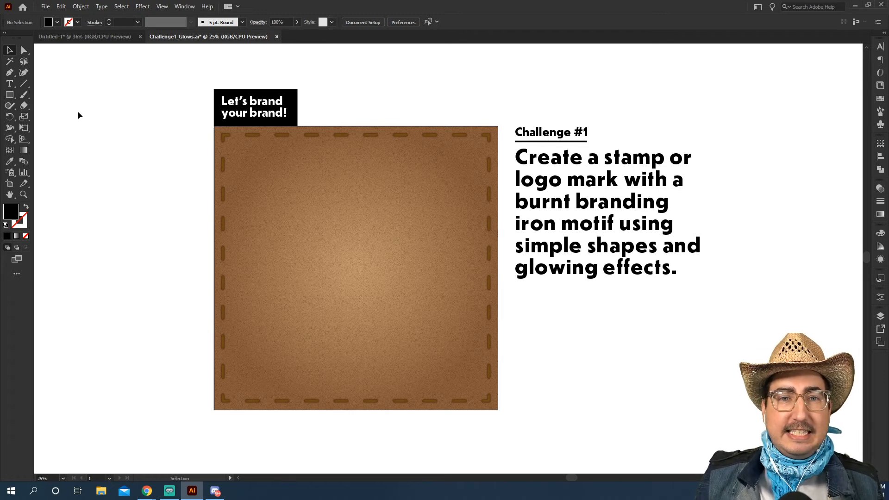
left_click(10, 96)
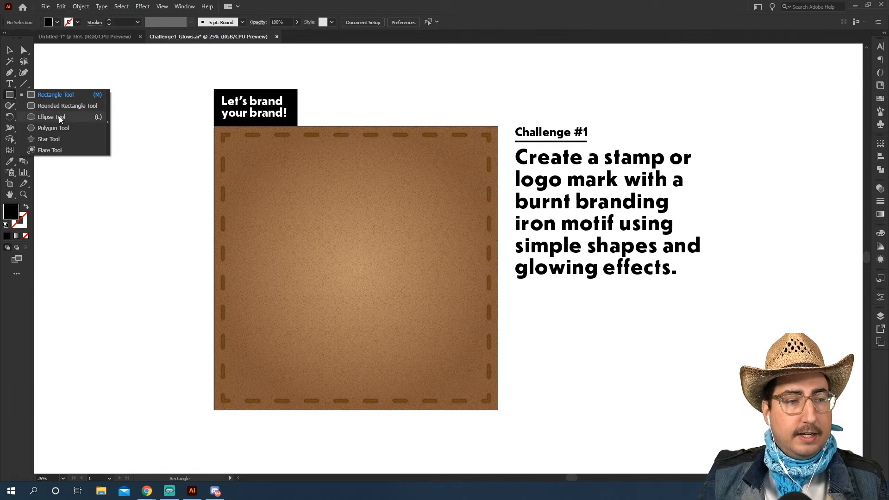
left_click(60, 118)
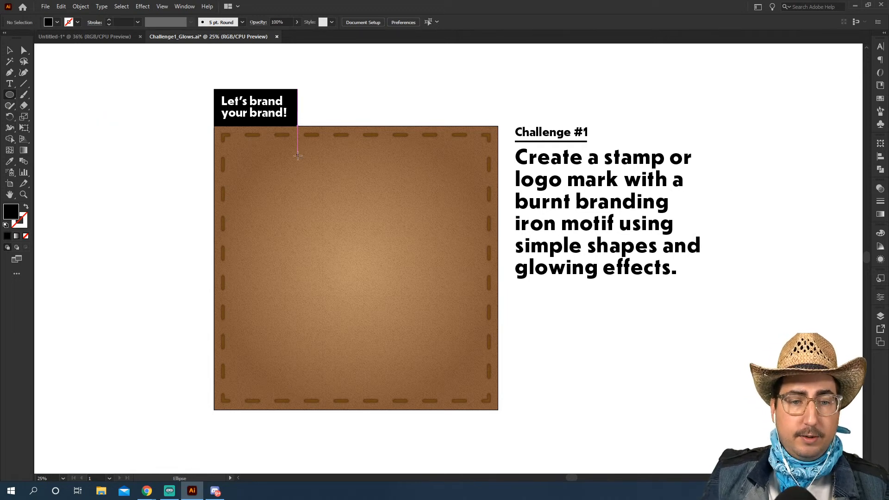
mouse_move(355, 233)
left_mouse_down()
mouse_move(288, 181)
mouse_move(272, 181)
mouse_move(272, 195)
mouse_move(273, 176)
left_mouse_up()
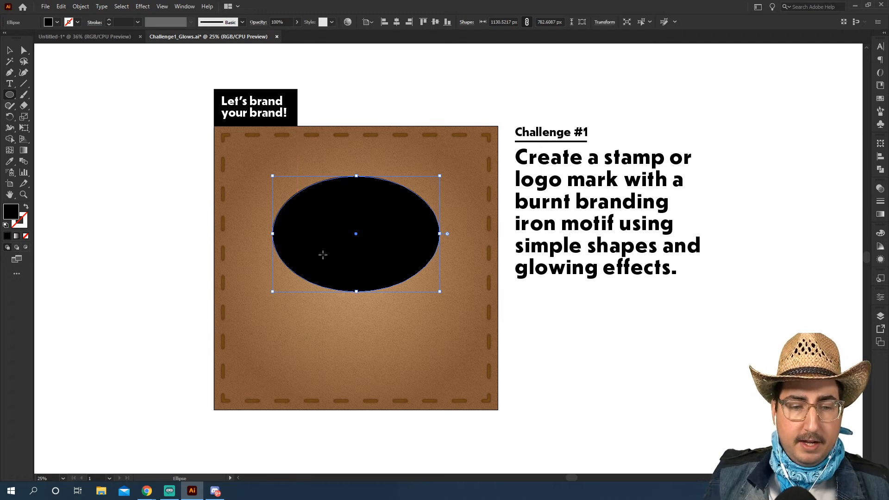
Step: Delete the ellipse's top anchor point and convert its bottom anchor to a sharp corner with the Pen tool
left_click(7, 72)
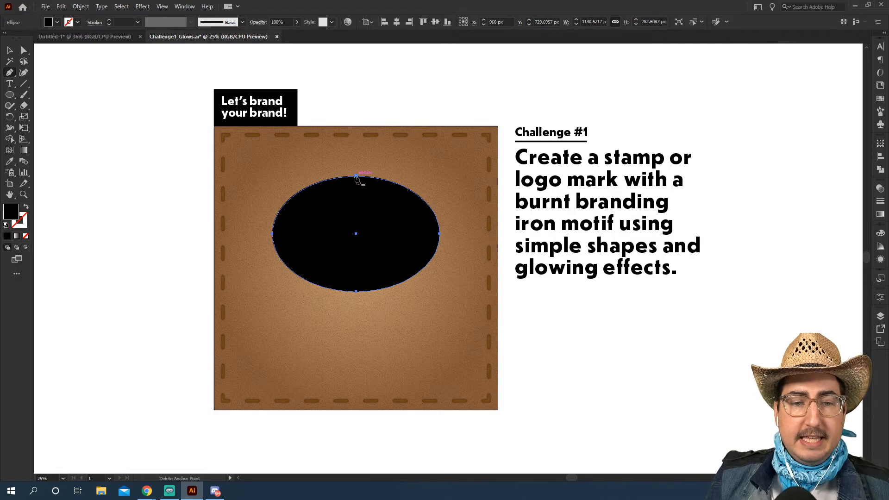
key("z")
left_click(374, 268)
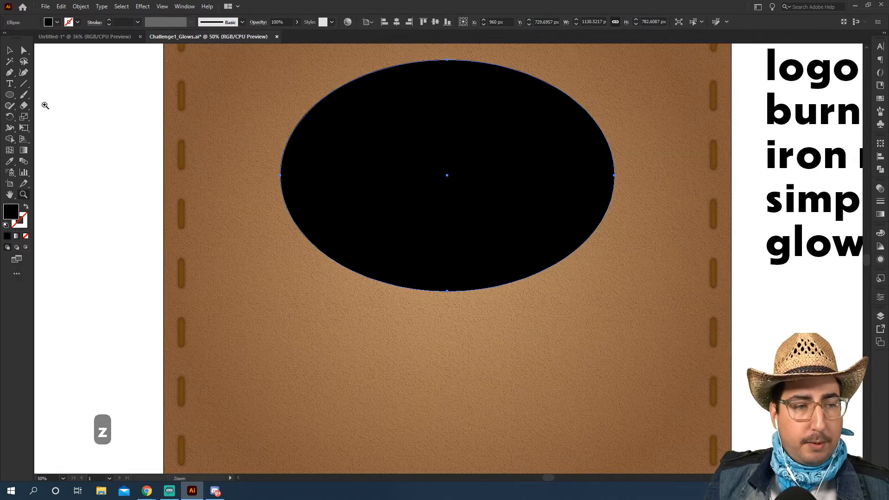
left_click(9, 72)
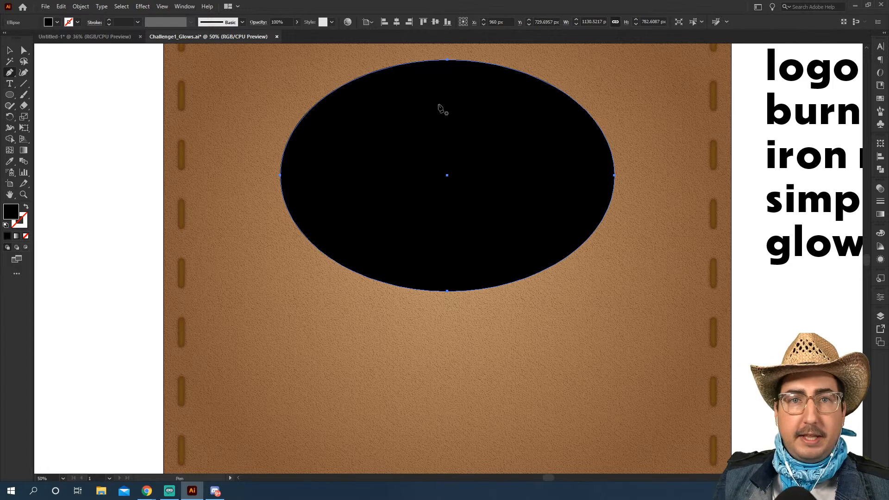
left_click(447, 60)
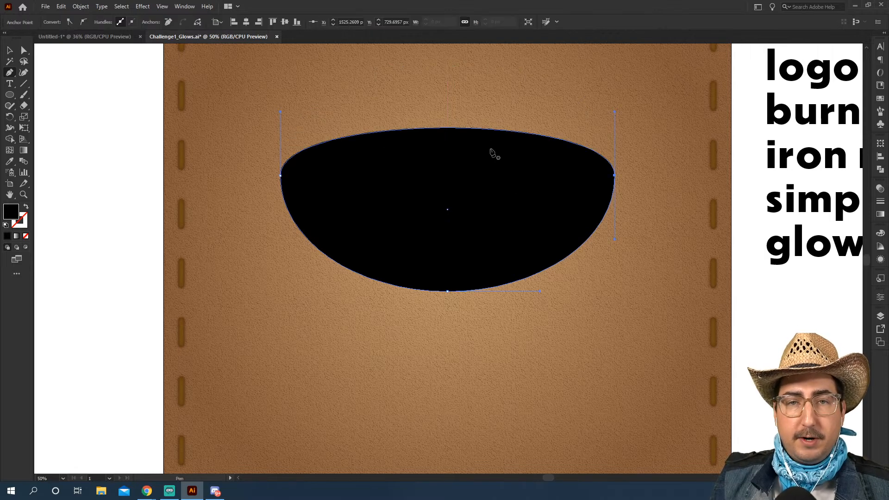
left_click(447, 291, "alt")
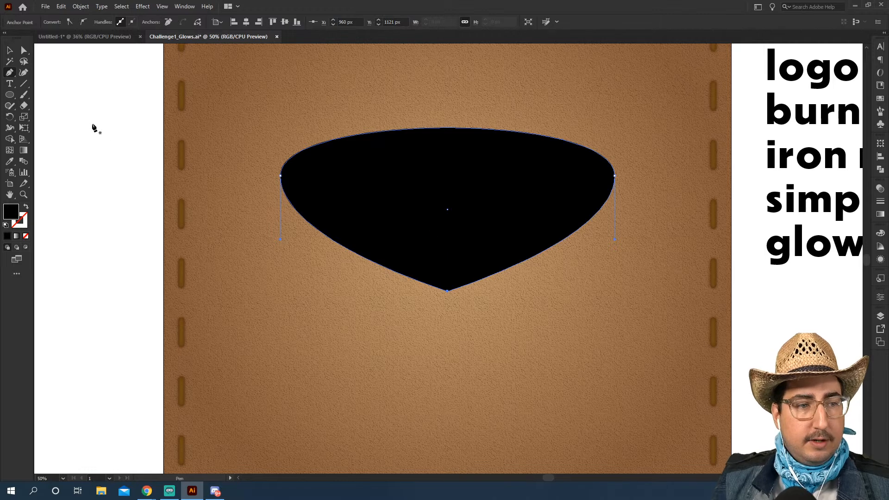
Step: Pull the shape's bottom point down to about Y 1494 px and lengthen both side anchors' lower handles to round the sides
left_click(24, 50)
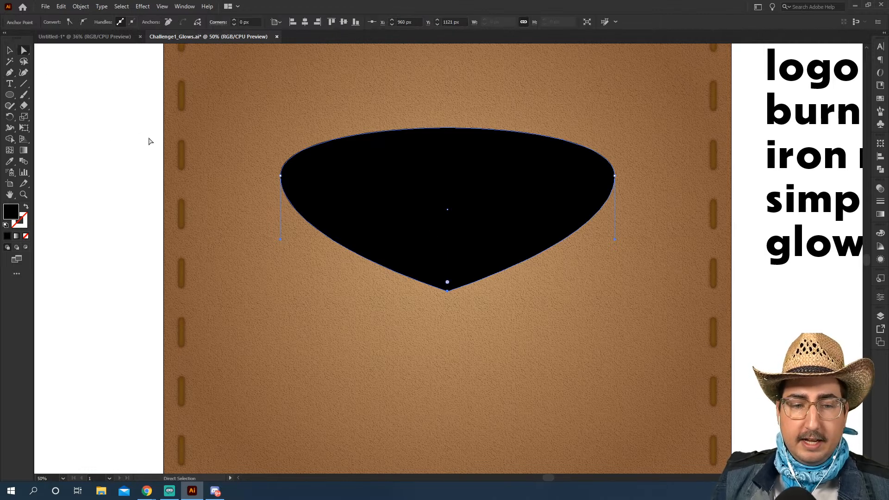
left_click_drag(447, 292, 447, 401)
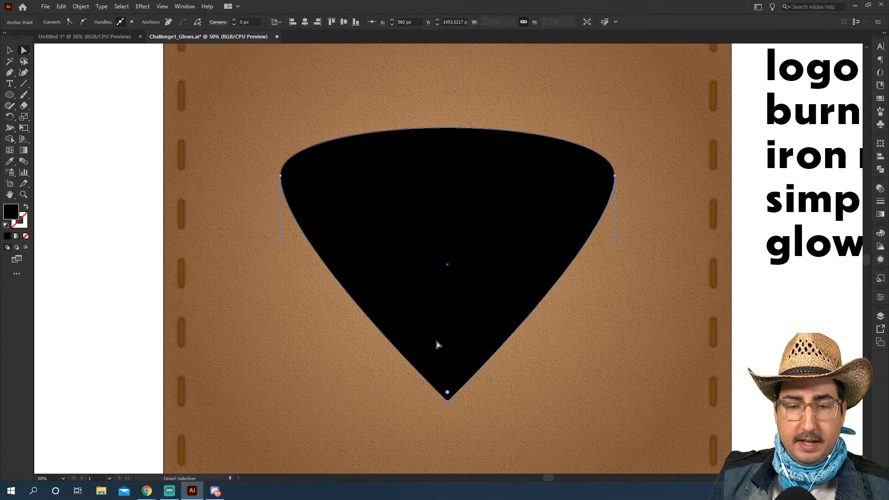
key("z")
left_click(440, 323, "alt")
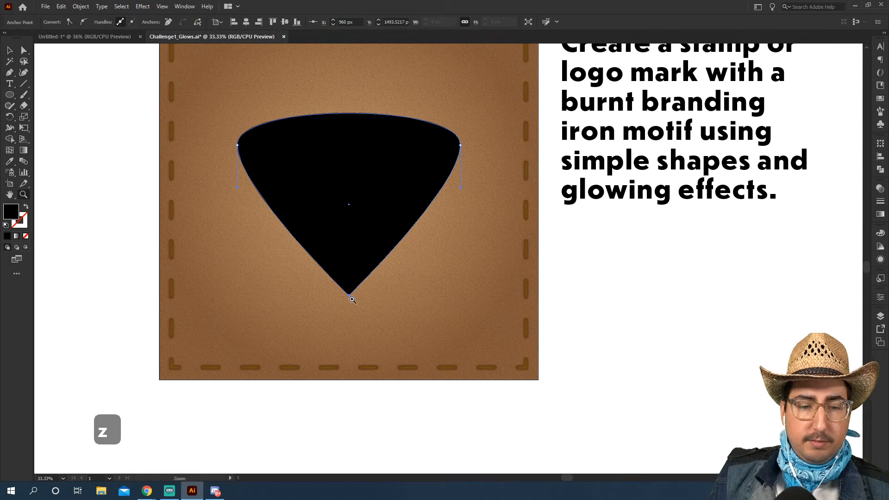
key("a")
left_click_drag(237, 187, 237, 248)
left_click_drag(461, 187, 459, 245)
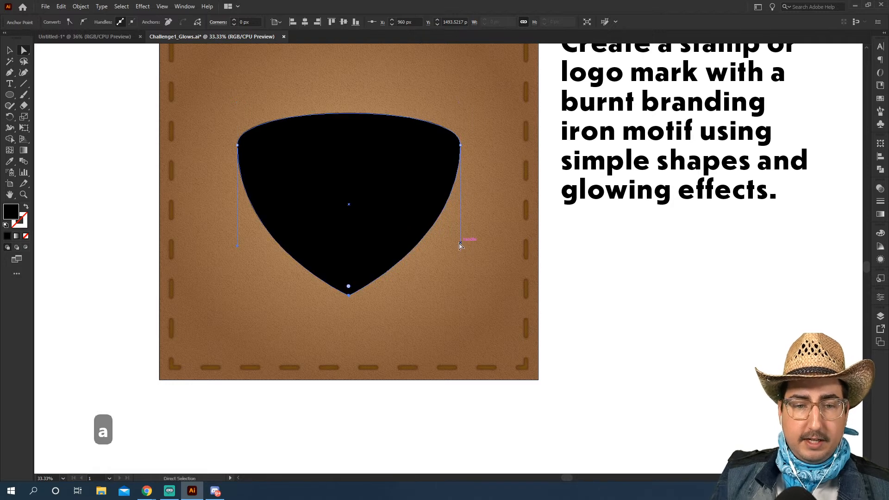
key("v")
left_click(629, 302)
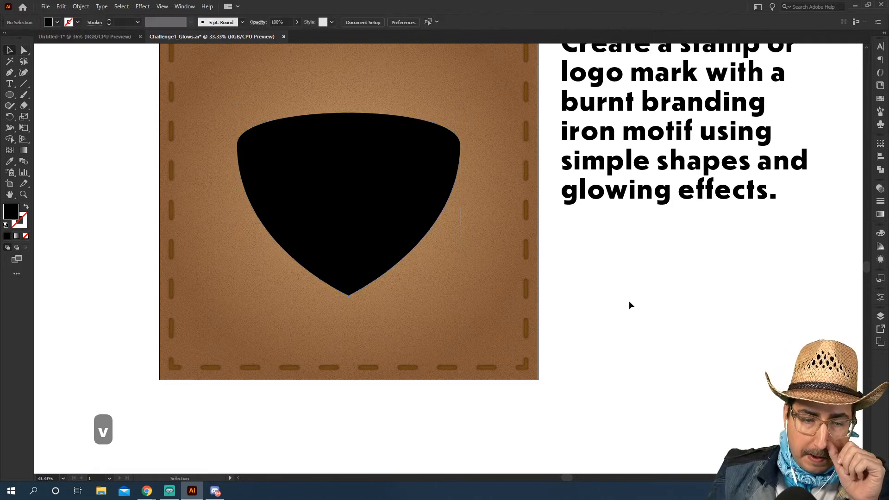
Step: Narrow the head shape symmetrically about its centre to about 919 px wide
left_click(338, 194)
left_click_drag(236, 204, 257, 204)
left_click(617, 260)
Step: Draw a separate ellipse about 1026 by 761 px on the blank canvas beside the leather patch
key("space")
left_click_drag(322, 205, 391, 338)
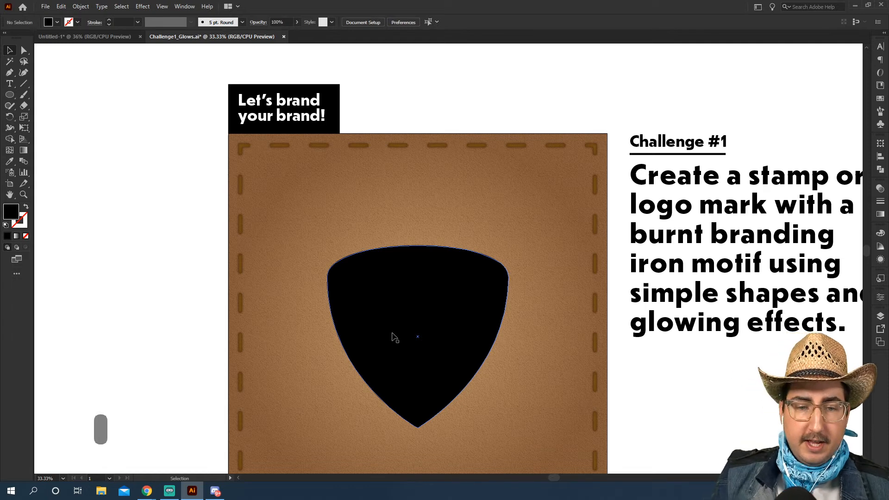
key("l")
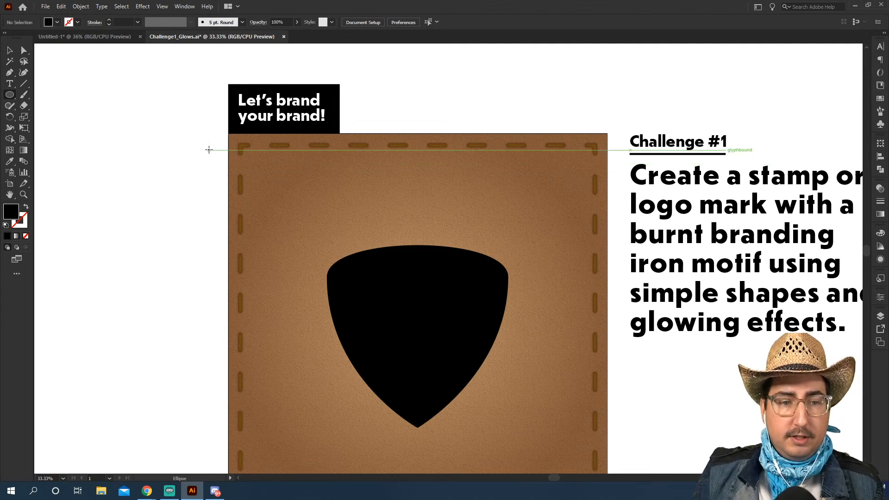
key("space")
left_click_drag(318, 204, 684, 197)
left_click_drag(180, 128, 383, 280)
key("v")
left_click(383, 183)
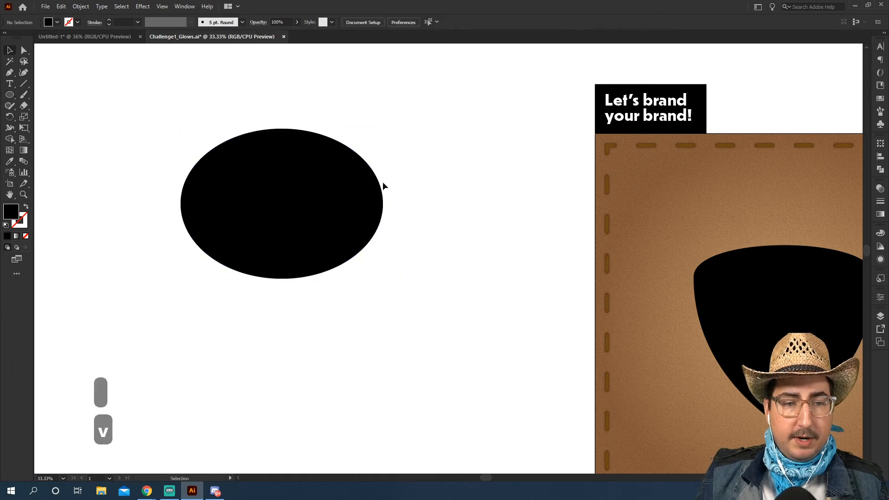
Step: Duplicate the ellipse slightly up and to the right, and cut the copy from the original with Minus Front to form a crescent
left_click_drag(311, 206, 332, 191)
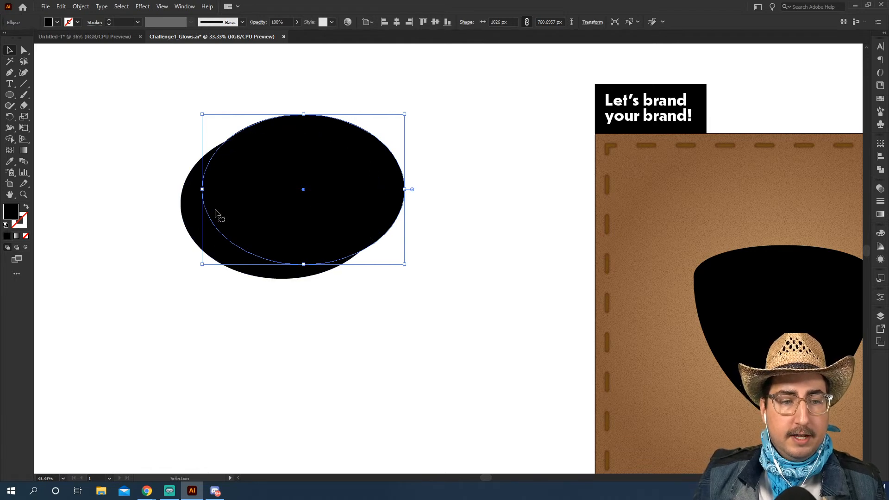
left_click_drag(173, 102, 291, 182)
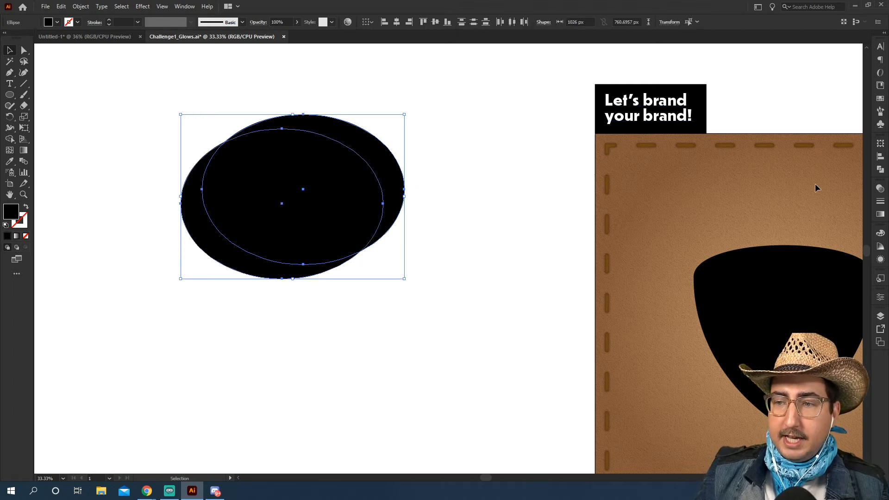
left_click(880, 169)
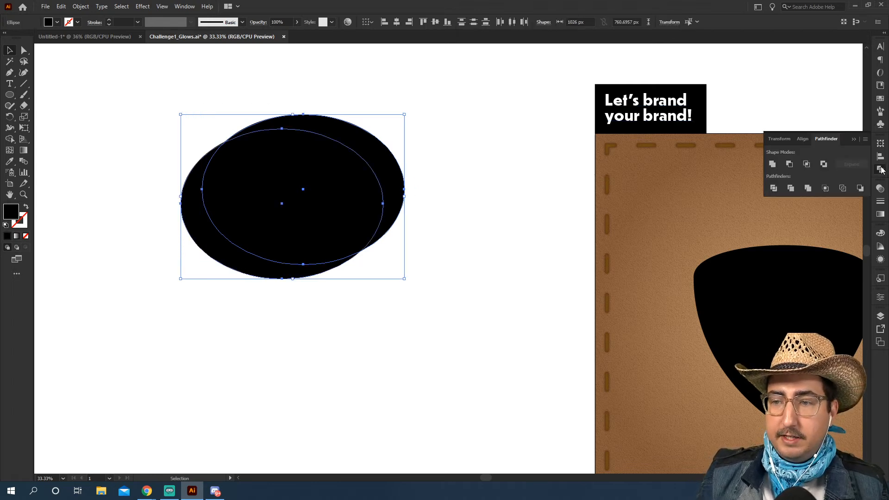
left_click(789, 163)
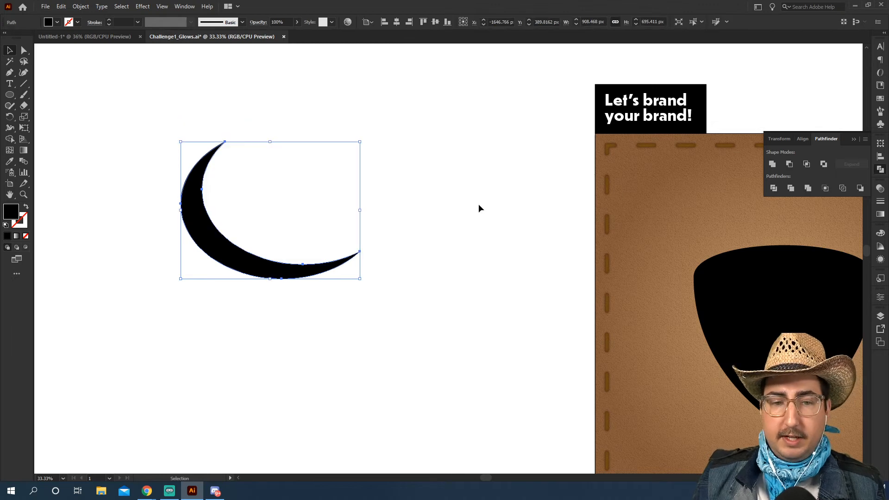
left_click(409, 187)
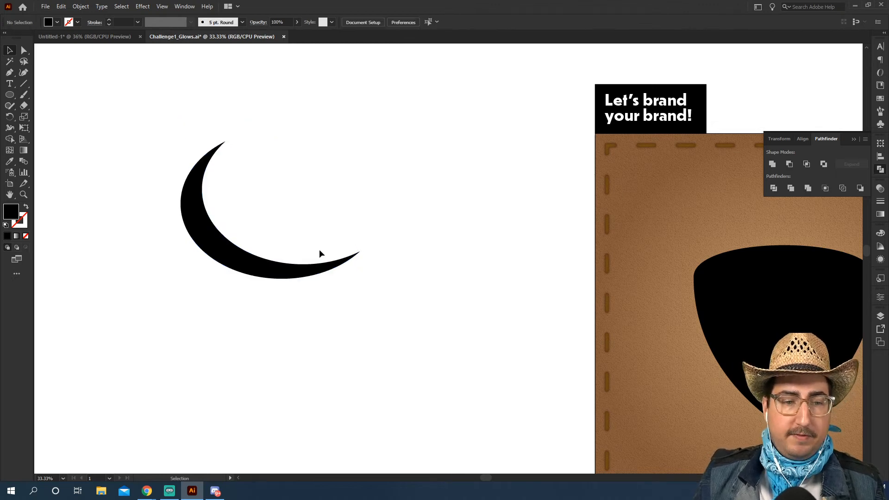
Step: Split the crescent with a vertical Eraser cut near its lower middle and delete the piece right of the cut
left_click(241, 250)
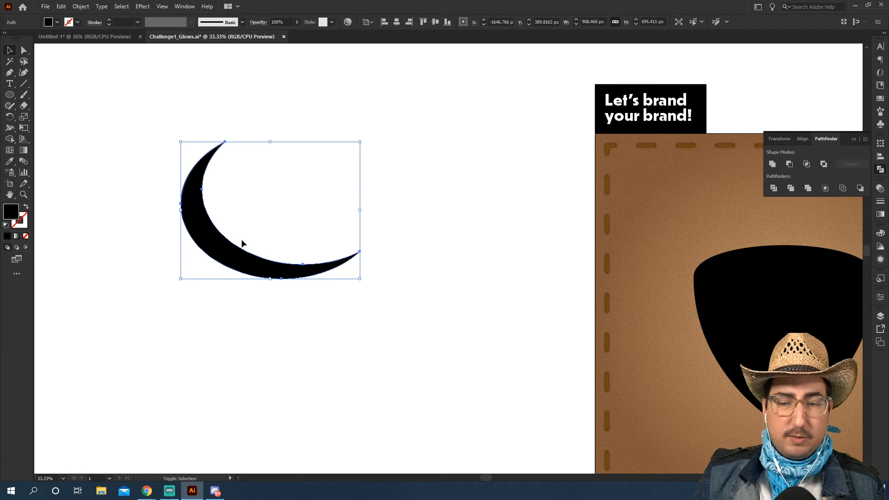
key("shift+e")
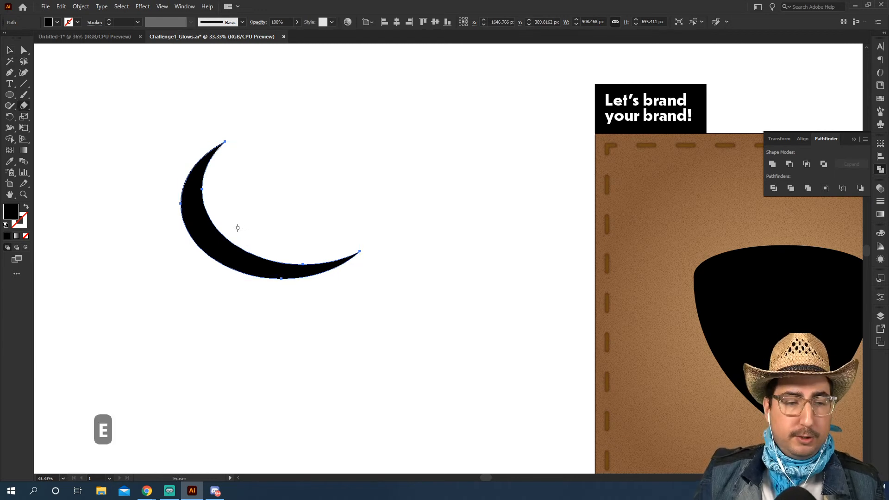
left_click_drag(248, 248, 248, 277)
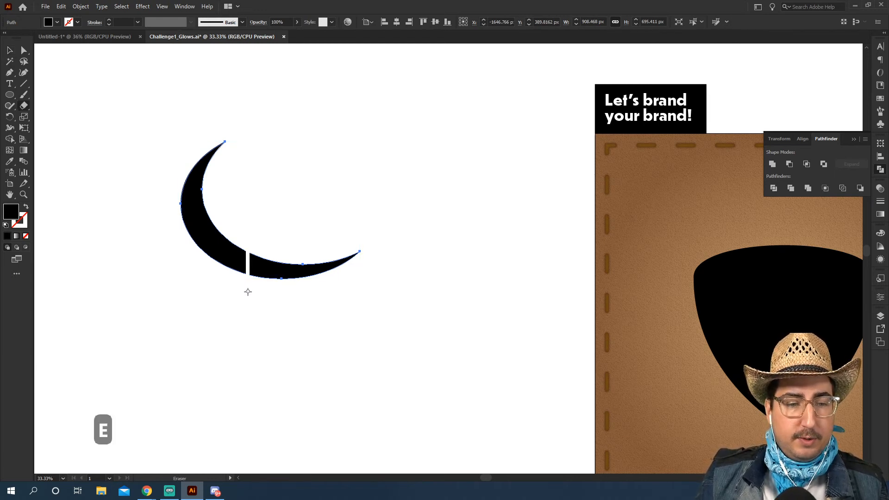
key("a")
left_click(272, 228)
left_click(265, 268)
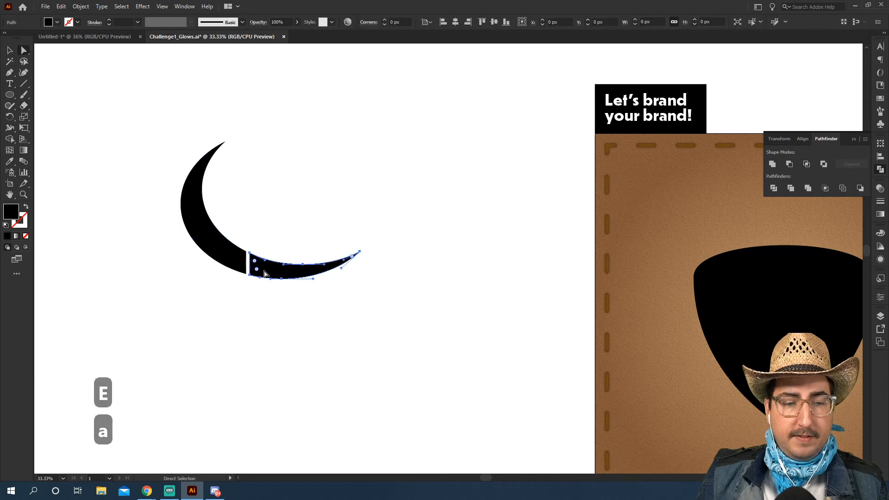
key("BackSpace")
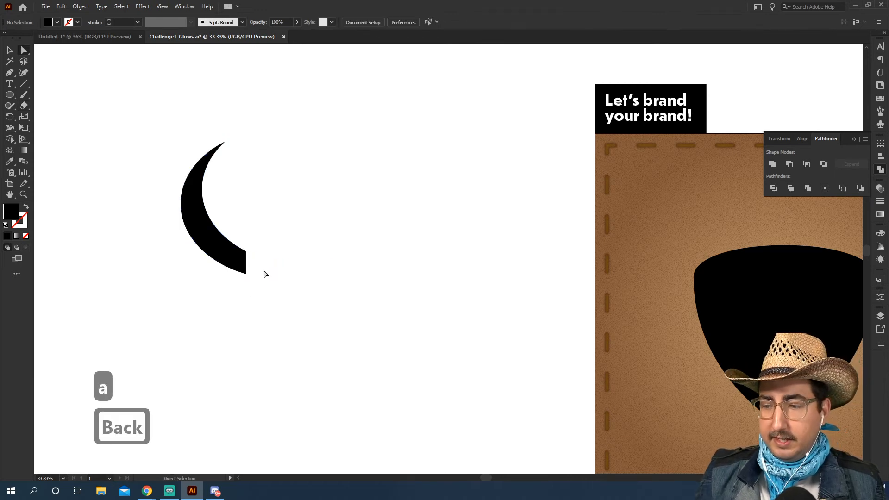
Step: Move the remaining horn piece onto the leather patch so its cut end overlaps the upper left of the head shape
key("v")
left_click_drag(207, 239, 603, 257)
left_click(708, 334)
key("z")
left_click(711, 314)
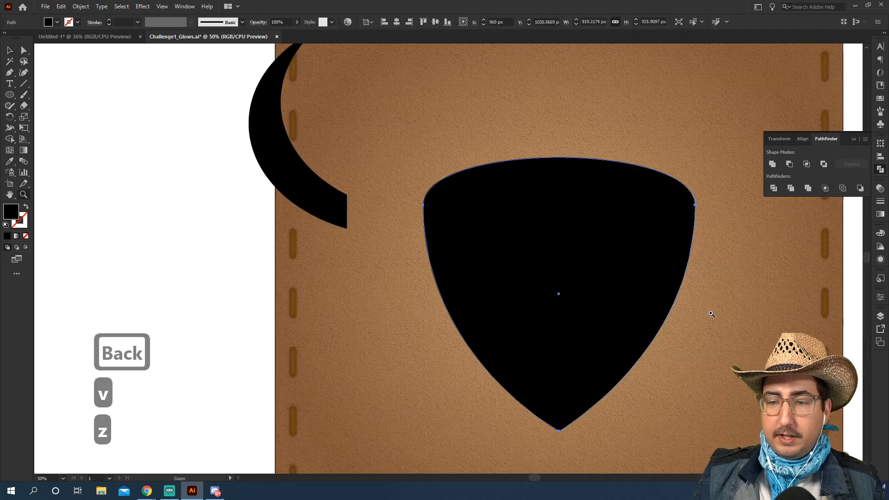
key("a")
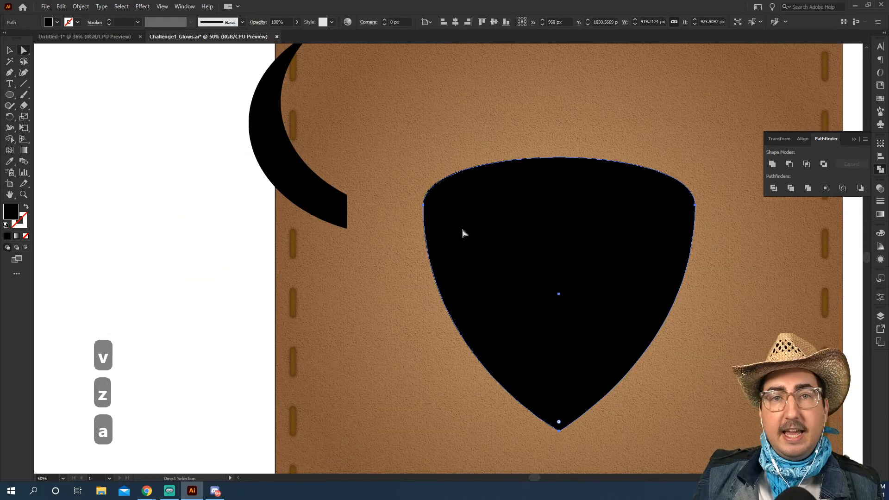
left_click(183, 207)
key("v")
left_click_drag(279, 167, 446, 187)
Step: Rotate the horn outward from the head, shift it left and scale it up to about 703 by 682 px
key("z")
left_click(494, 204, "alt")
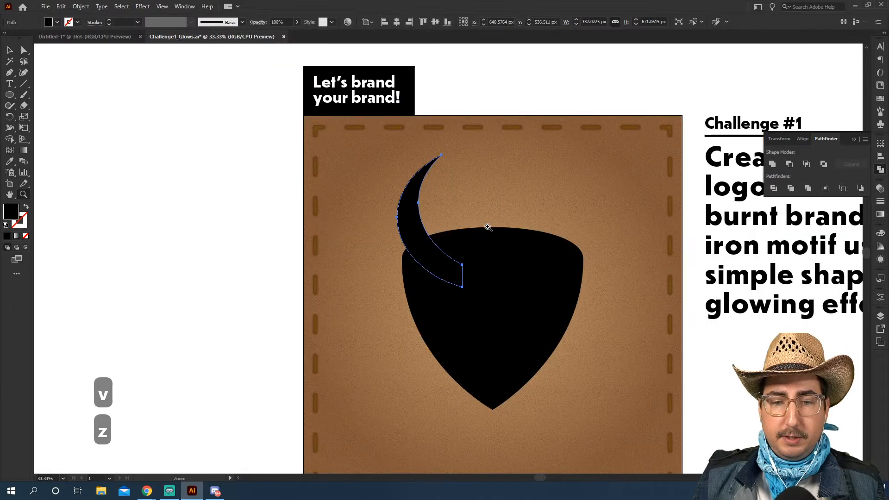
key("r")
left_click_drag(487, 227, 502, 153)
key("v")
left_click_drag(469, 253, 445, 255)
key("s")
left_click_drag(539, 135, 579, 109)
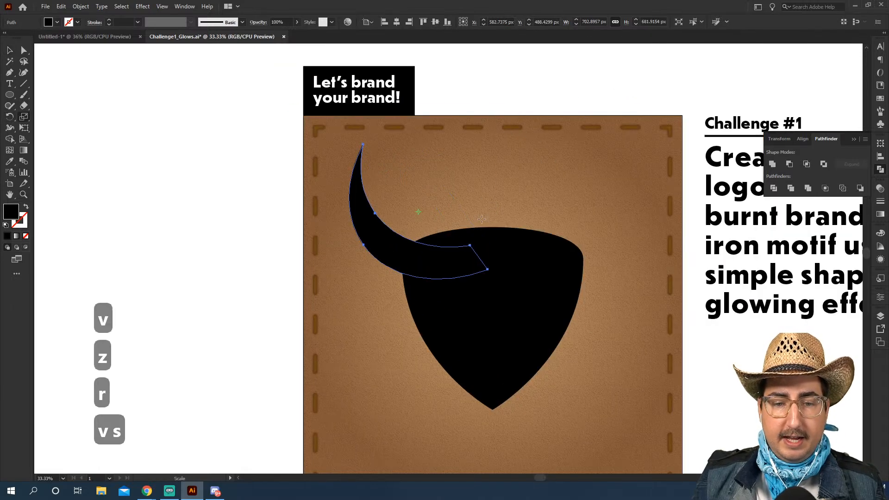
key("v")
left_click(223, 263)
Step: Reflect a copy of the horn across the vertical axis and place it on the right side of the head
left_click(379, 238)
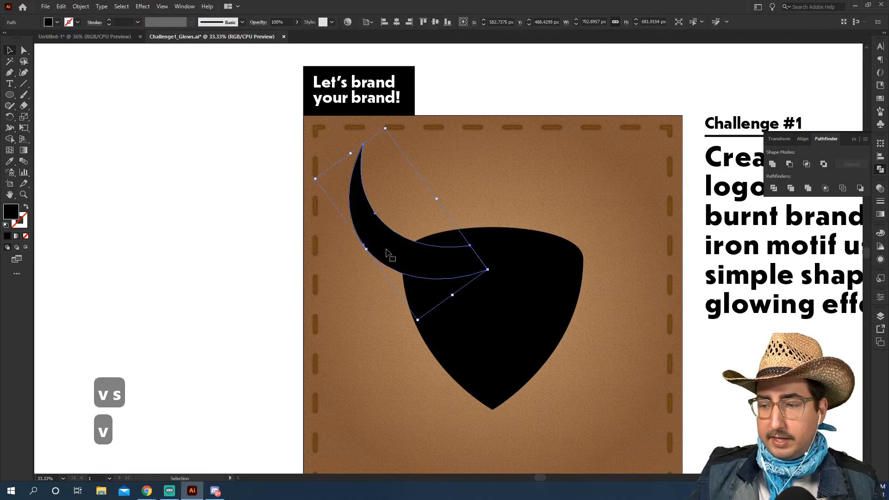
right_click(388, 246)
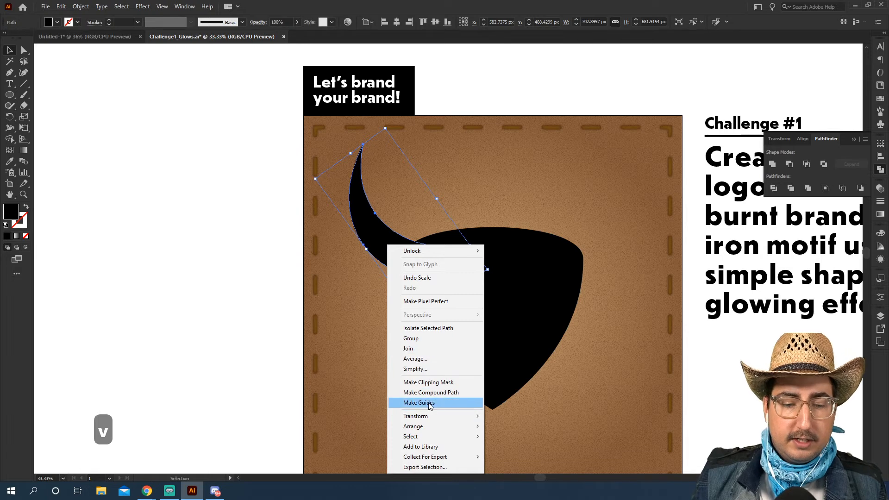
mouse_move(426, 416)
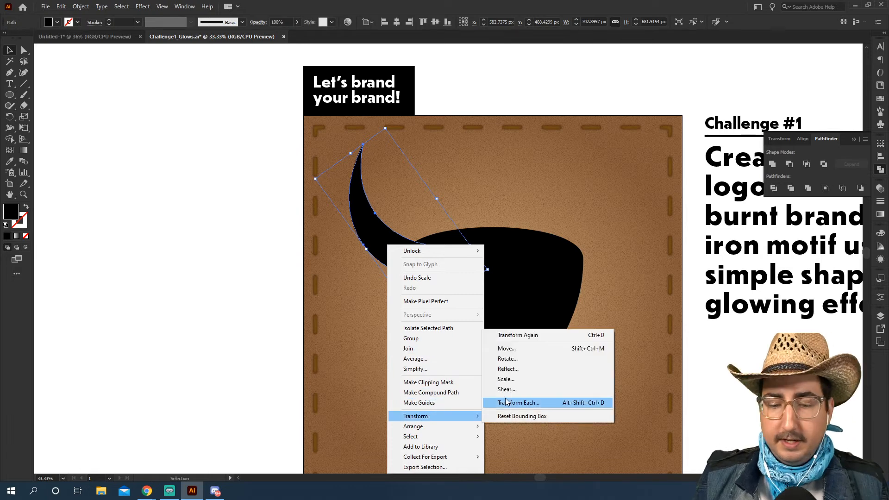
left_click(509, 369)
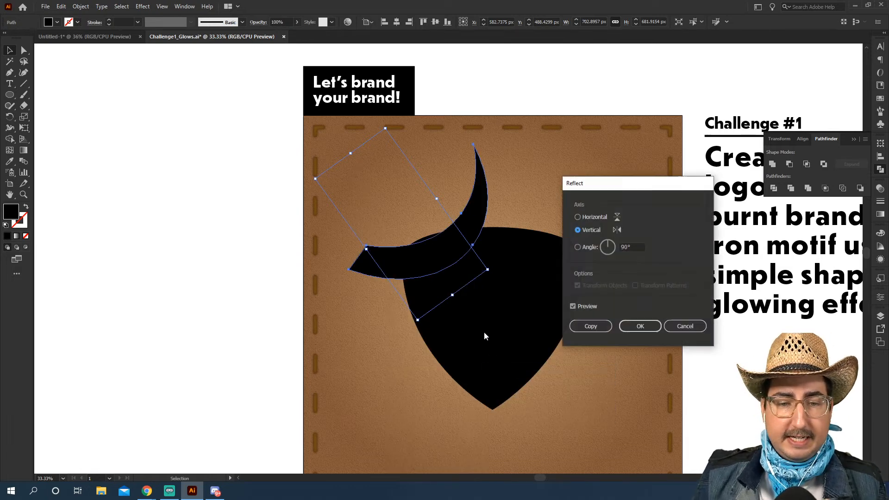
left_click(584, 326)
left_click_drag(469, 219, 623, 226)
left_click(297, 290)
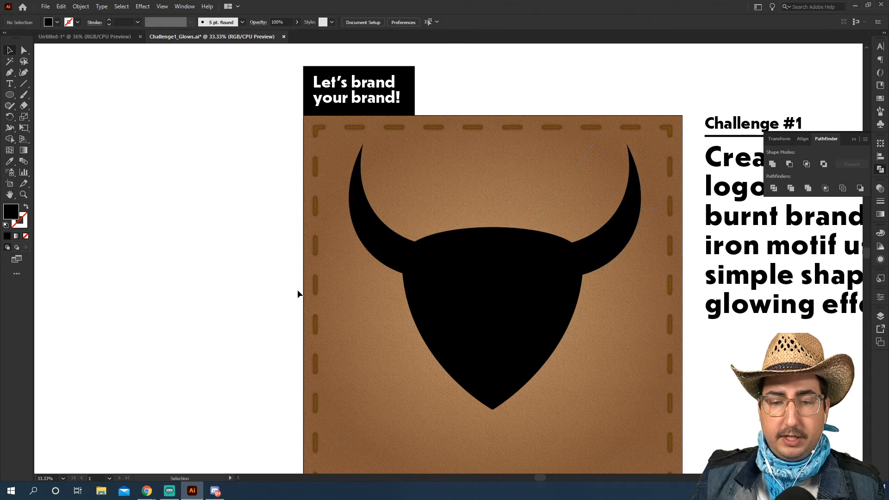
Step: Unite both horns and the head into a single shape
left_click(375, 234)
left_click(508, 271, "shift")
left_click(513, 308, "shift")
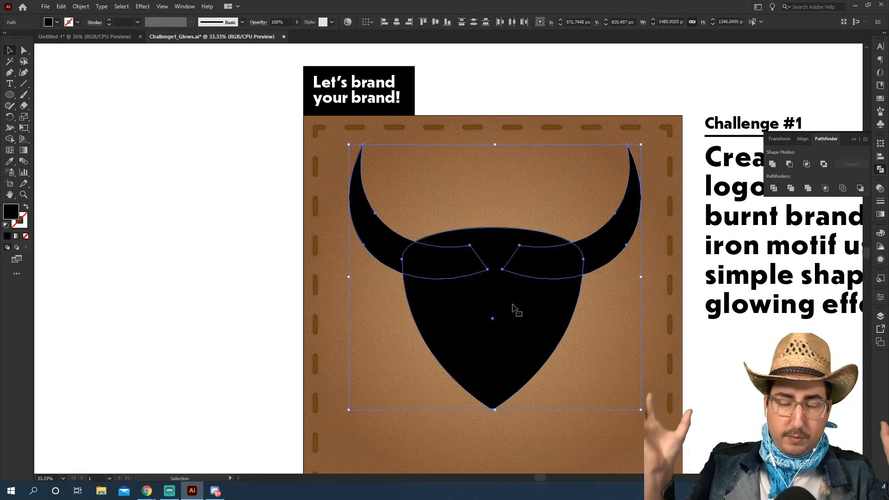
left_click(772, 165)
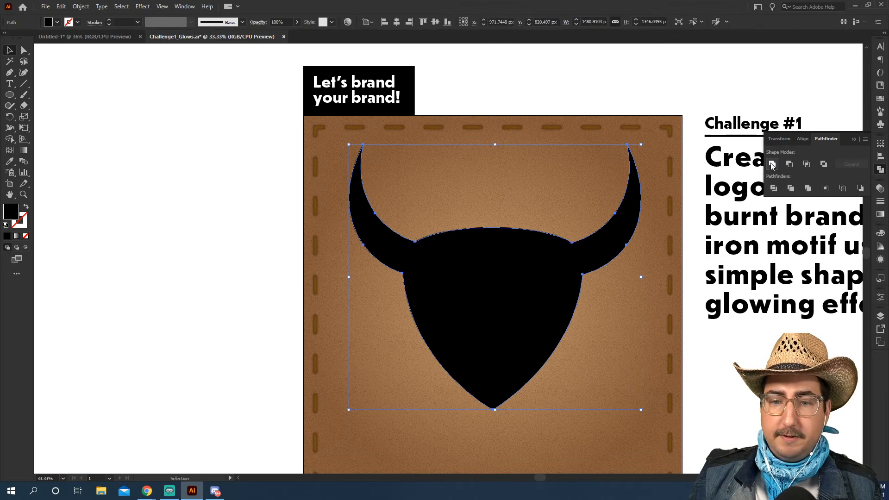
Step: Center the horned head horizontally and vertically on the leather patch artboard
left_click(435, 23)
left_click(397, 22)
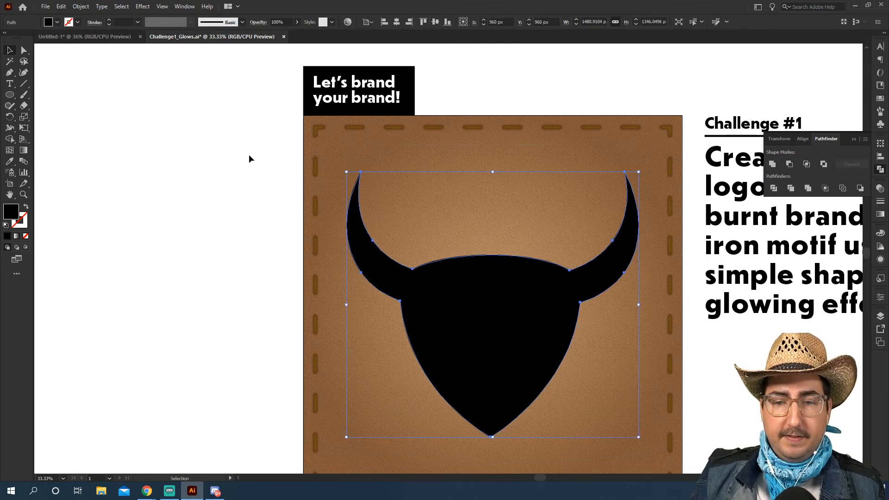
left_click(249, 155)
Step: Scale the horned head down from its center to about 1222 by 1110 px
left_click_drag(460, 285, 322, 228)
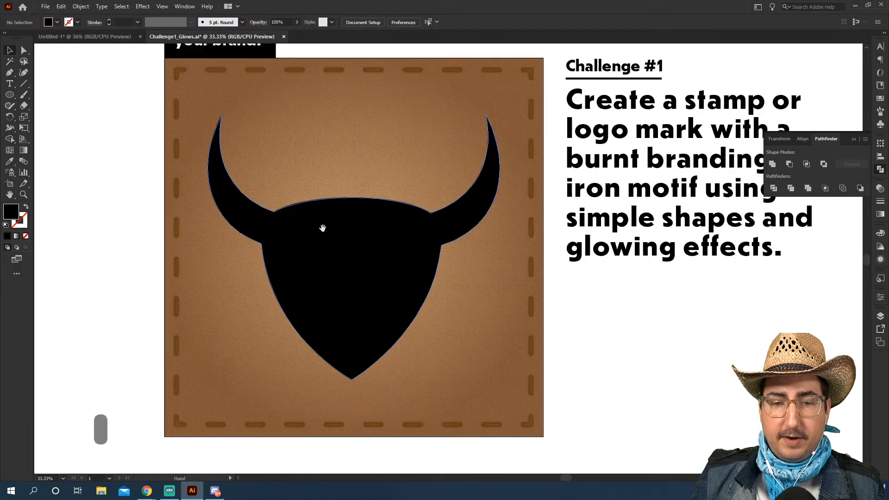
left_click(382, 276)
key("s")
left_click_drag(576, 93, 560, 125)
key("v")
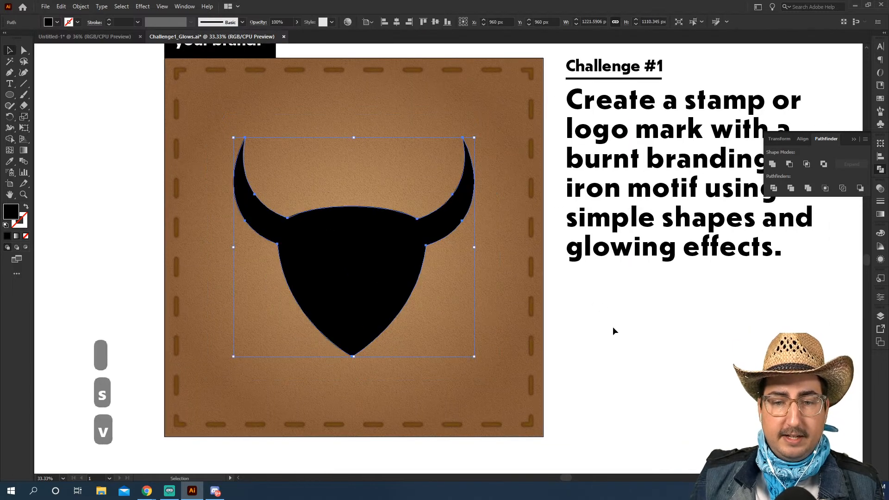
left_click(613, 327)
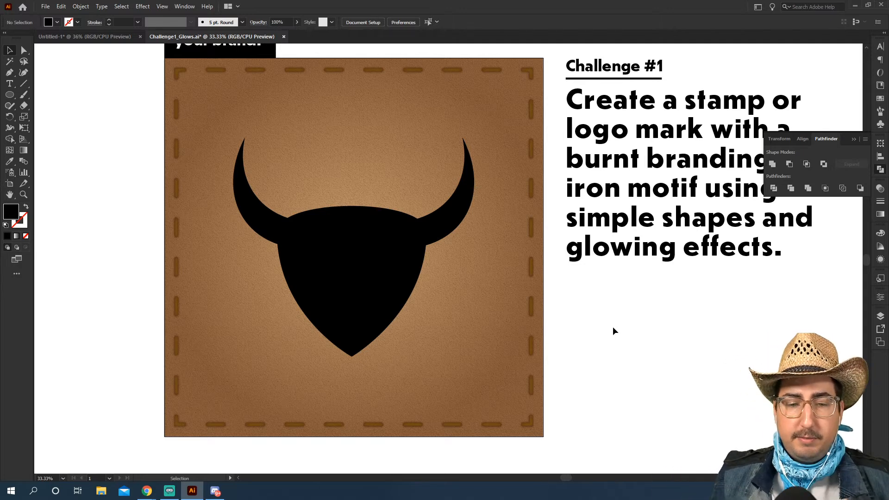
Step: Fill the horned head shape with white
left_click(373, 260)
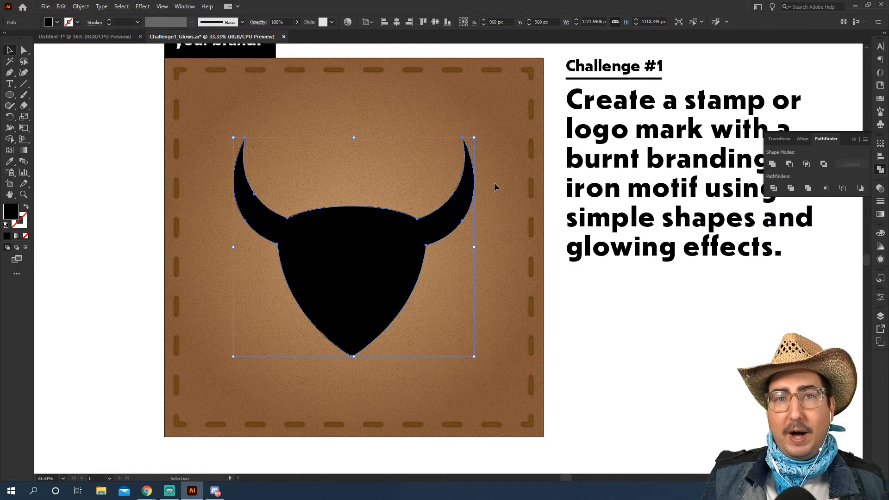
left_click(880, 98)
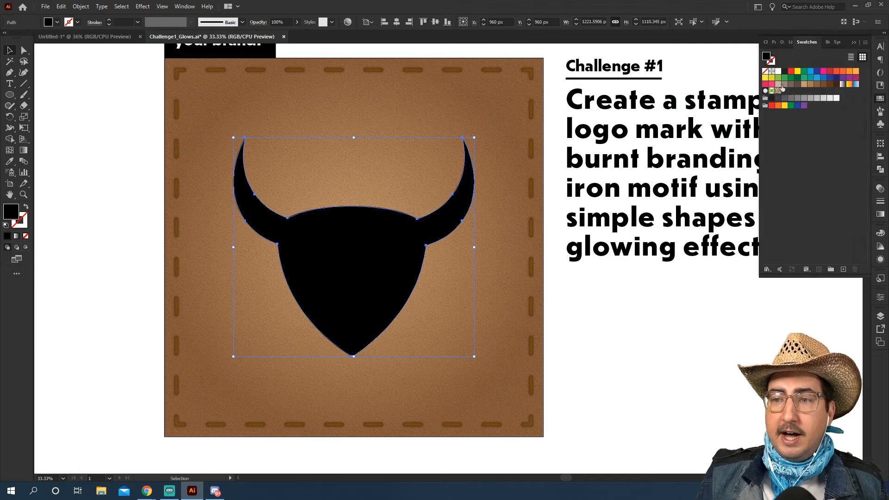
left_click(778, 71)
left_click(625, 321)
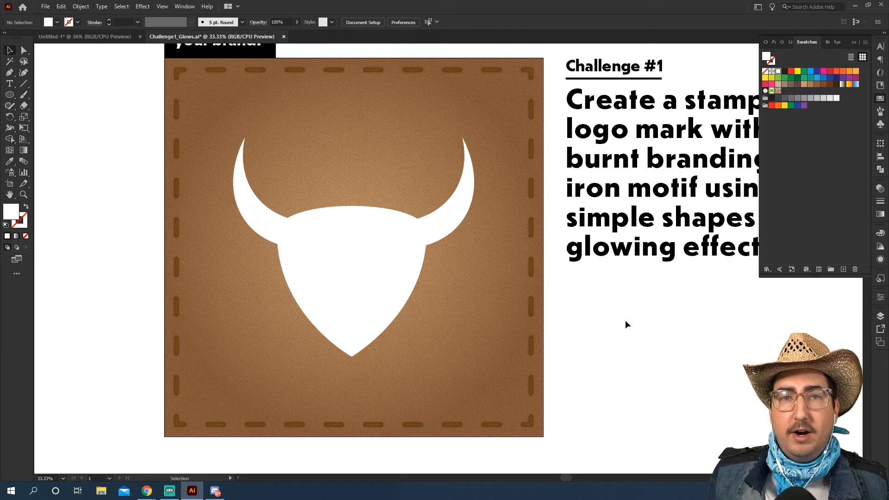
Step: Apply an Inner Glow to the horned head with Multiply mode, color #a86009, 100% opacity, 30 px blur and the Edge option
left_click(377, 252)
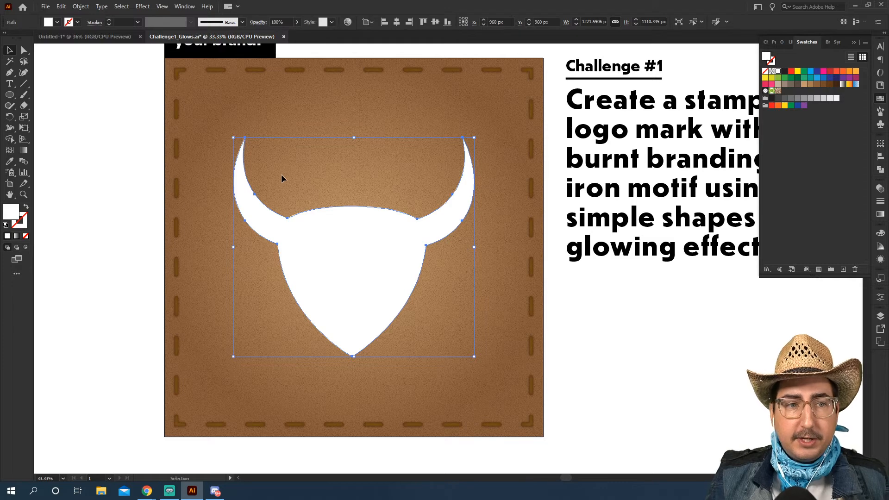
left_click(142, 7)
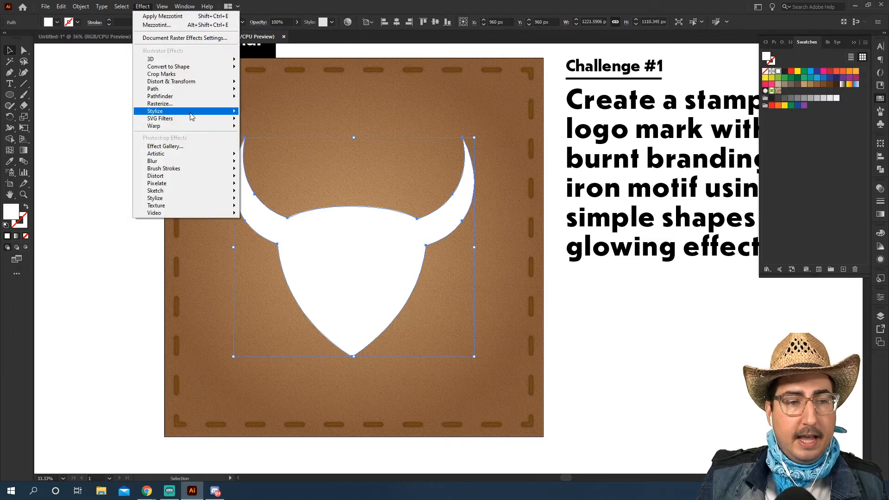
mouse_move(191, 115)
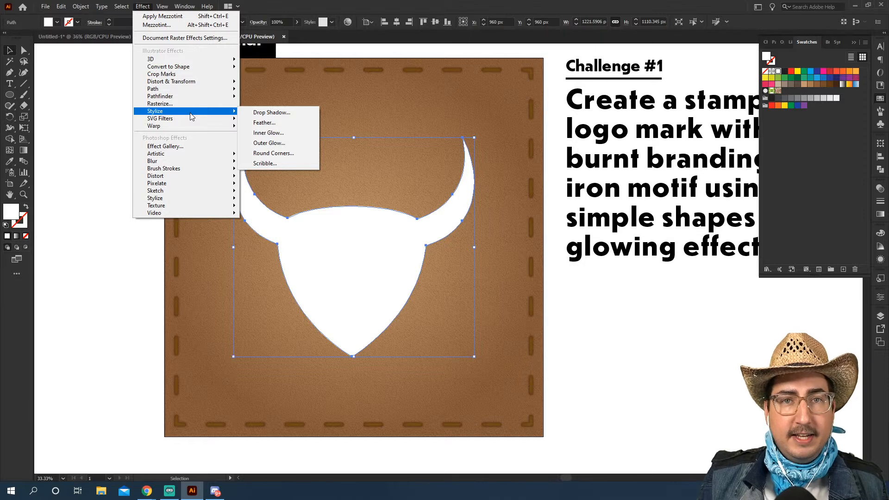
left_click(284, 133)
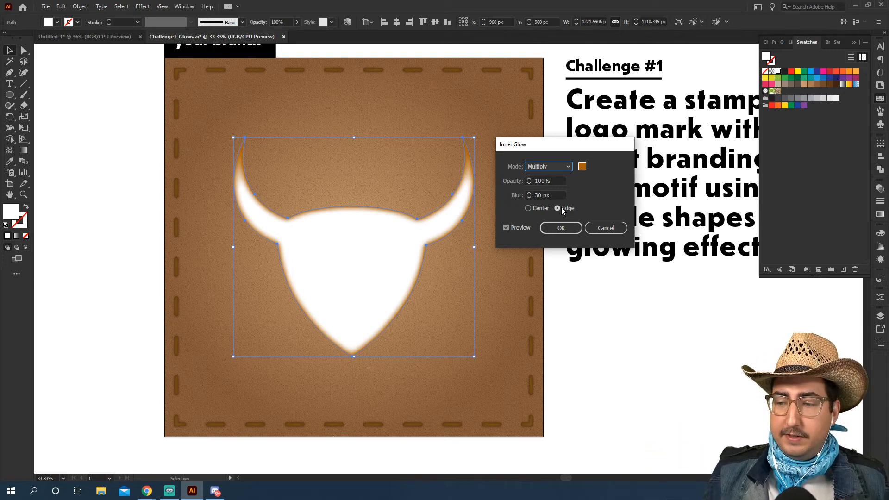
left_click(538, 208)
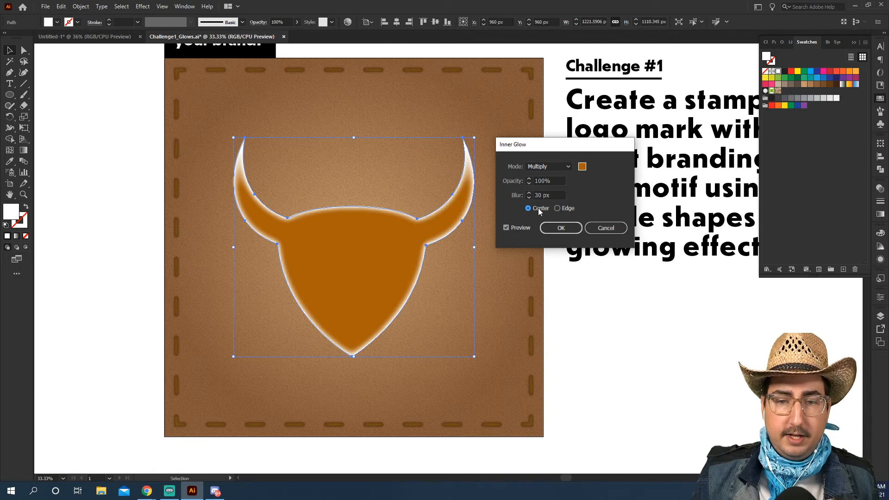
left_click(560, 210)
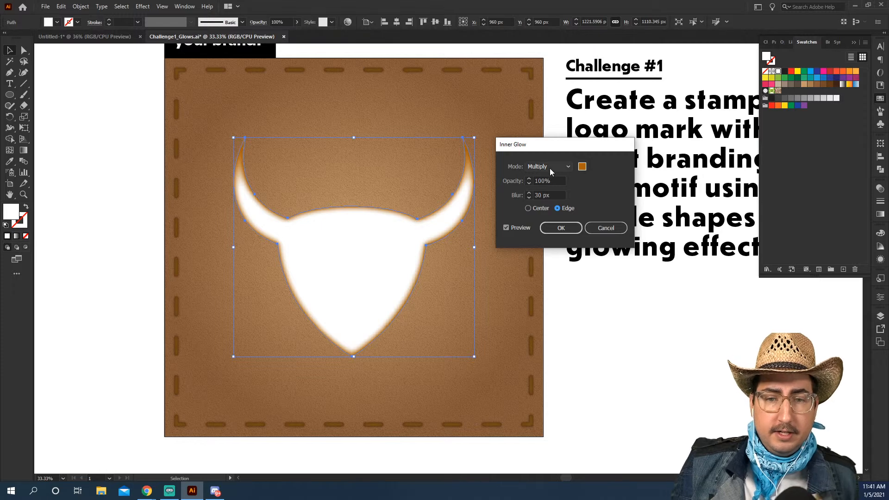
left_click(583, 168)
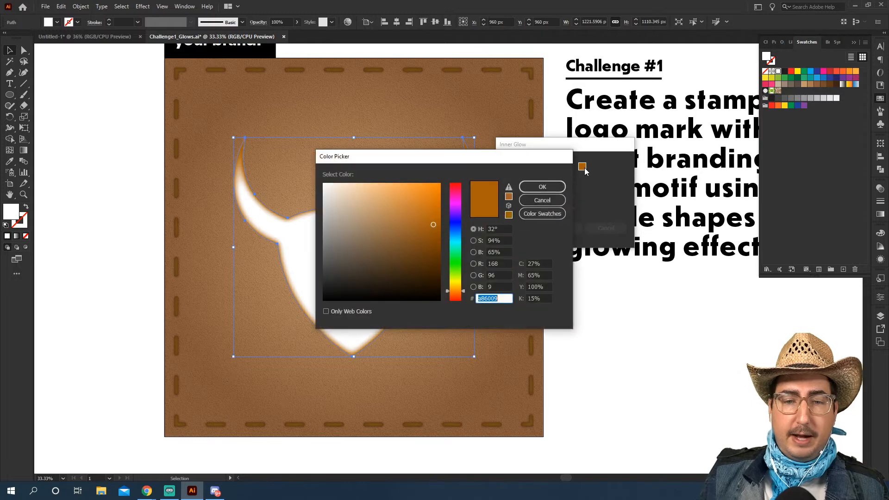
left_click(538, 188)
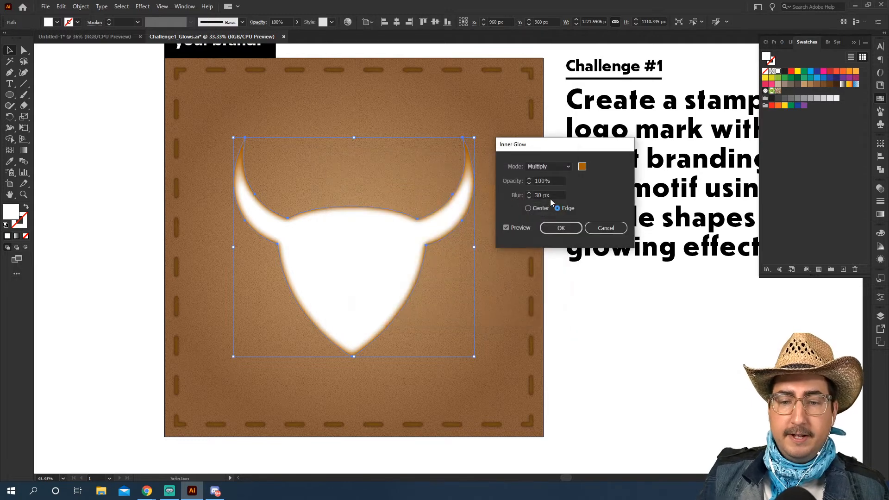
left_click(568, 228)
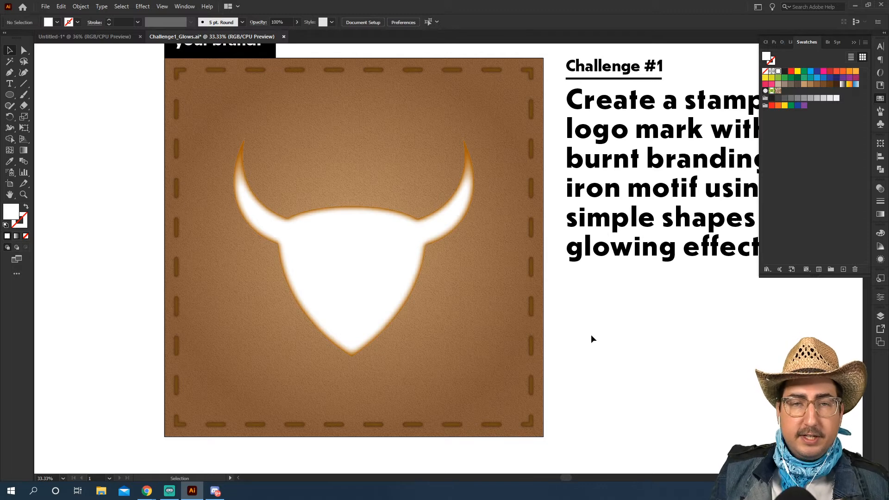
Step: Set the horned head's blending mode to Multiply so it blends with the leather
left_click(370, 278)
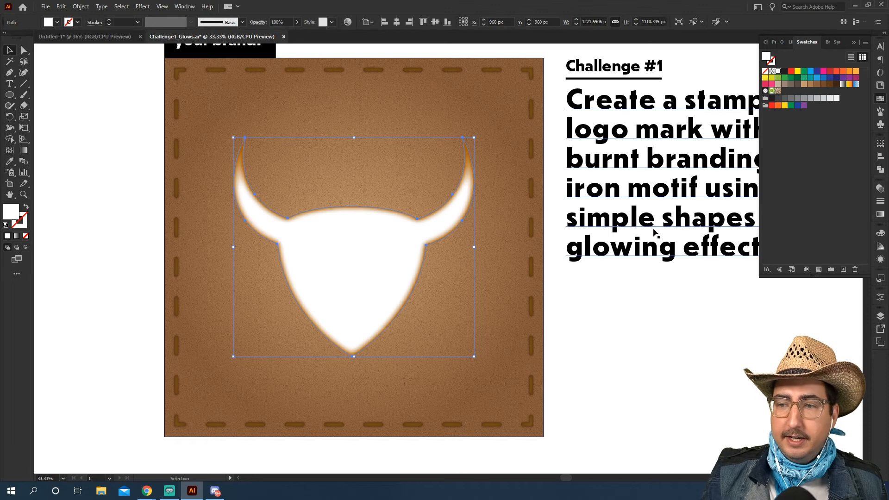
left_click(880, 188)
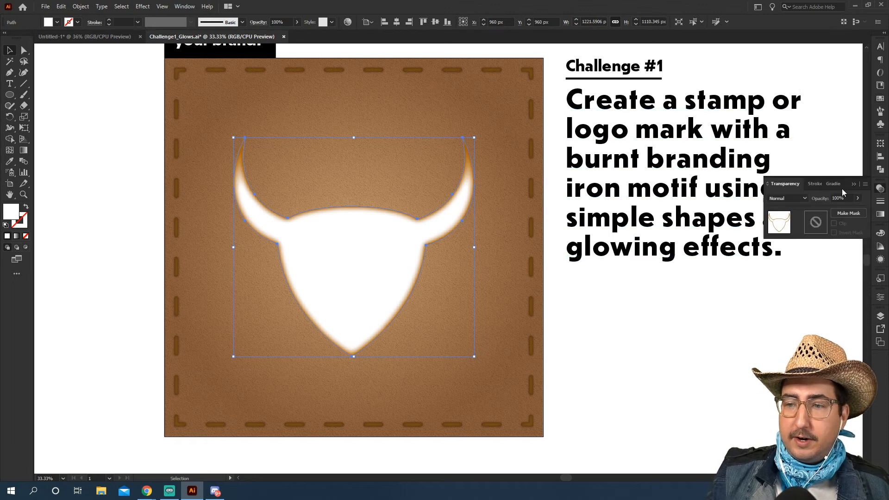
left_click(786, 199)
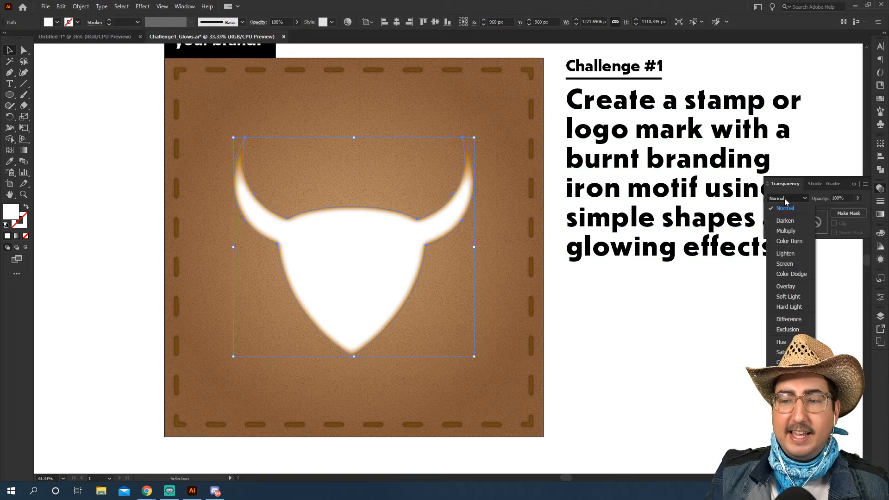
left_click(786, 232)
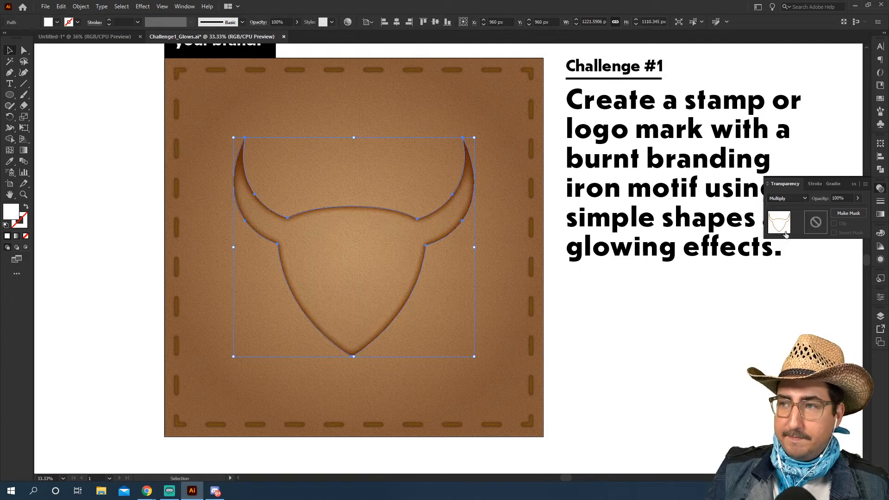
left_click(612, 359)
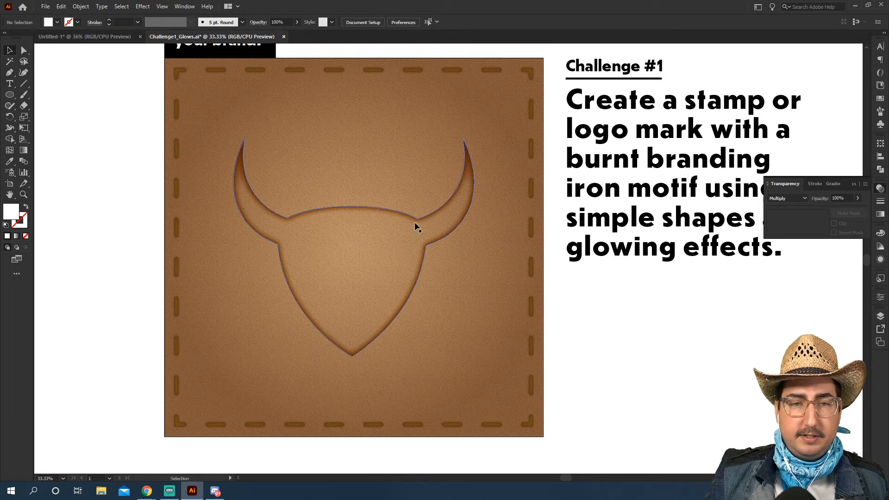
Step: Reposition the Appearance panel higher in the dock, just below Swatches, and show its attributes
left_click(880, 260)
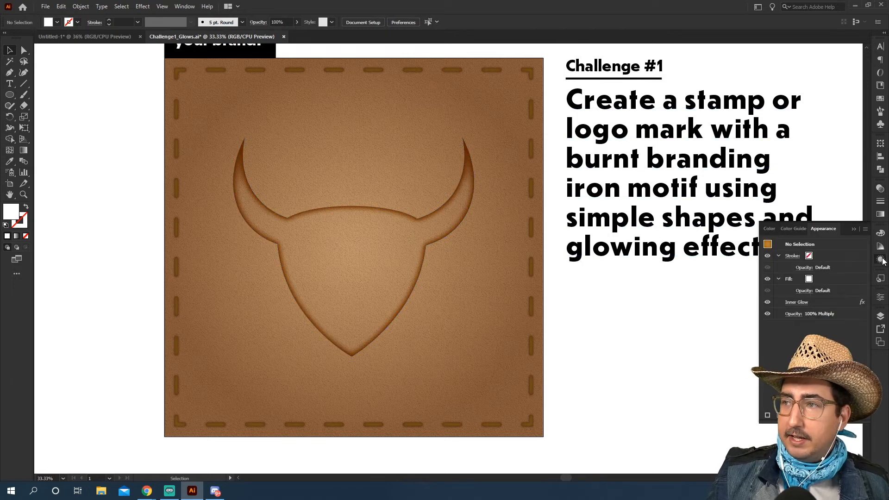
left_click(881, 260)
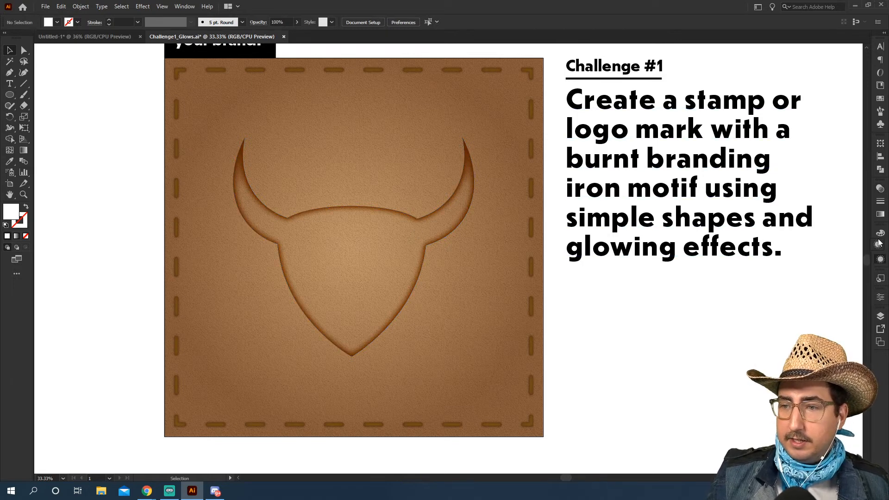
left_click(880, 111)
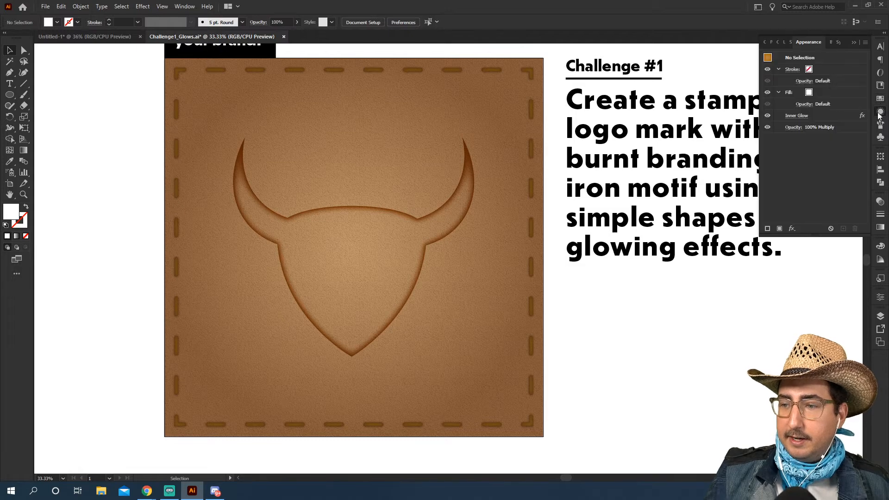
Step: Try to add another Inner Glow in Multiply mode with 100% opacity, 30 px blur and the Edge option without selecting the head
left_click(823, 118)
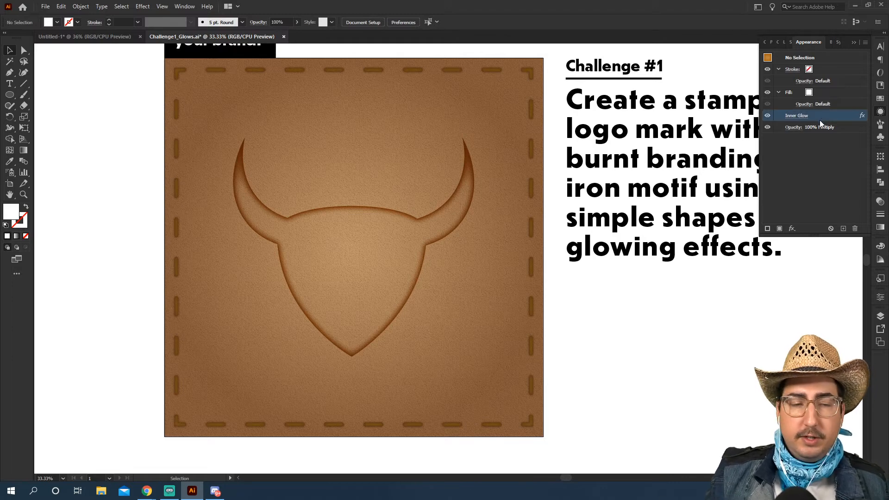
left_click(146, 8)
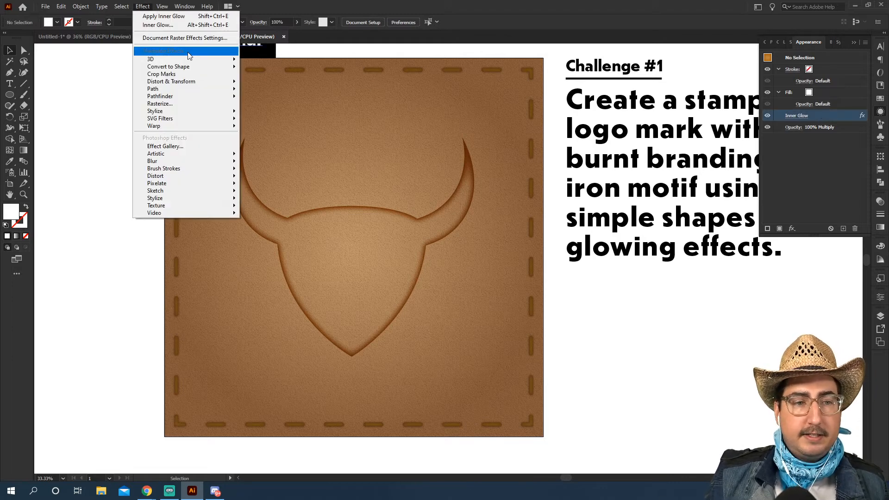
mouse_move(180, 113)
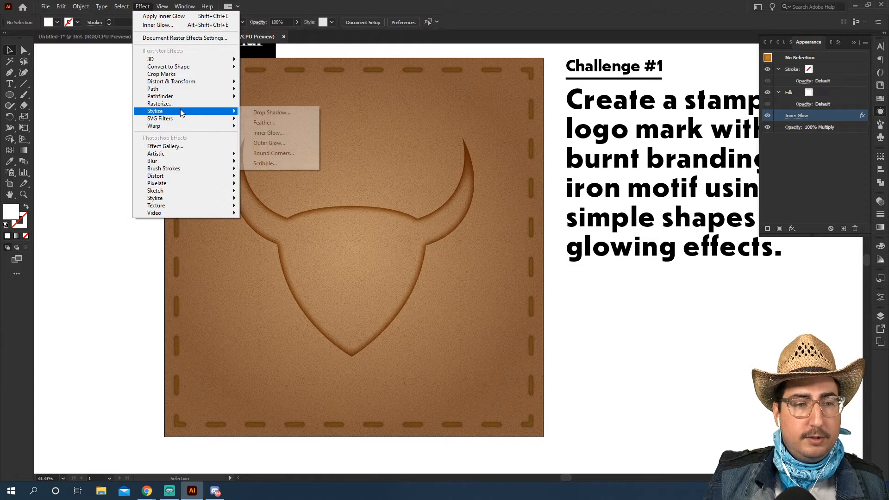
left_click(262, 133)
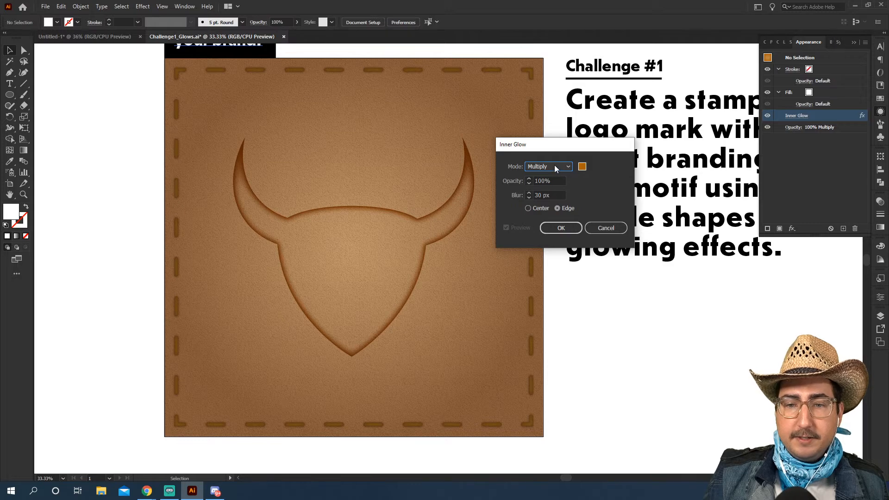
left_click(560, 228)
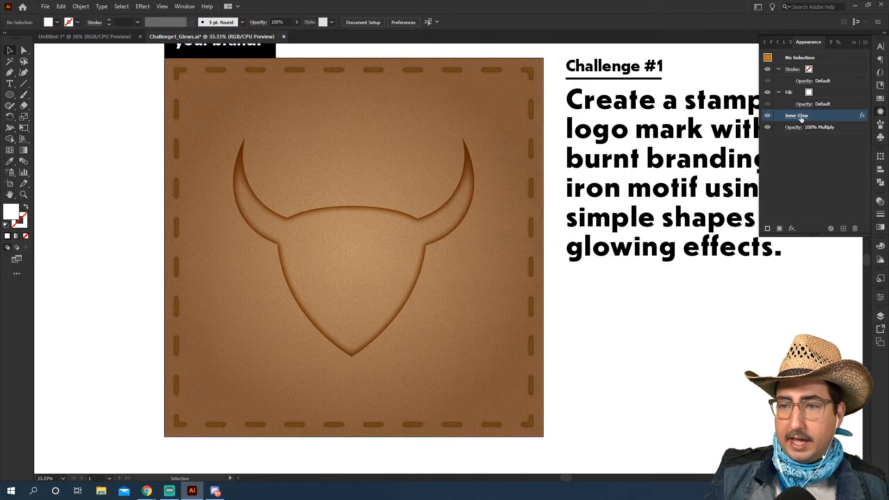
Step: Try to duplicate the Inner Glow and switch the upper copy to Center while nothing is selected
left_click(842, 229)
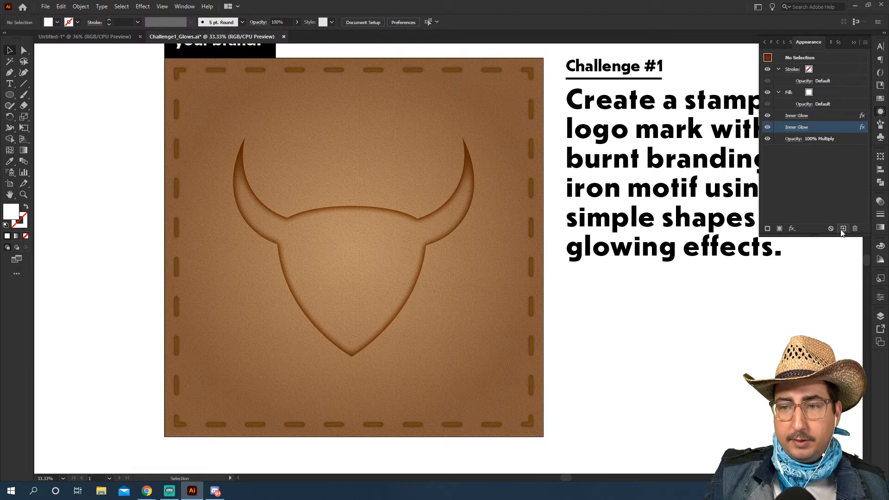
left_click(798, 116)
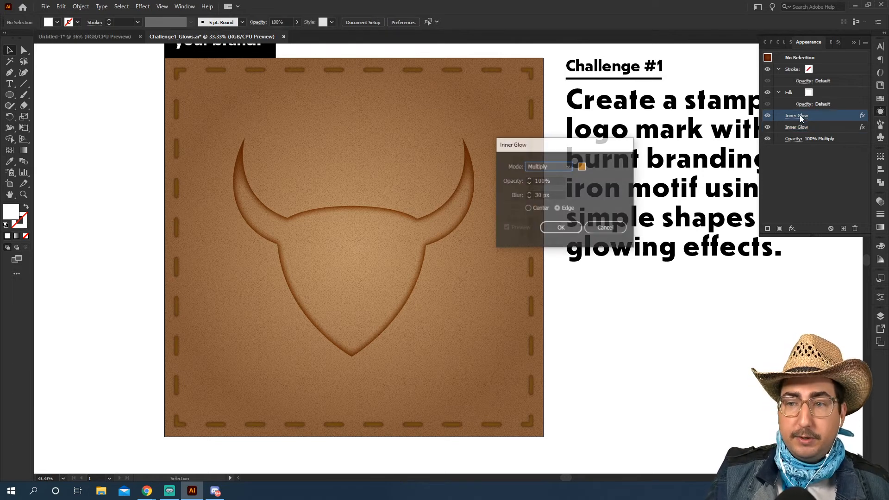
left_click(540, 209)
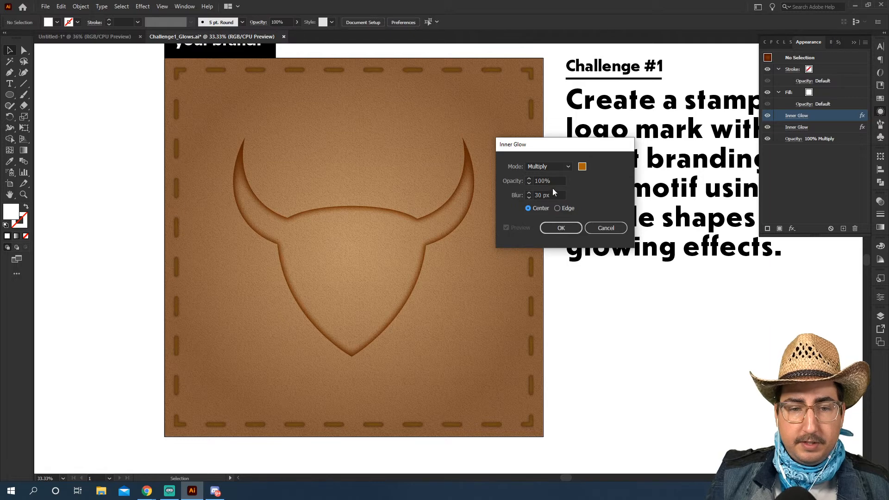
left_click(557, 227)
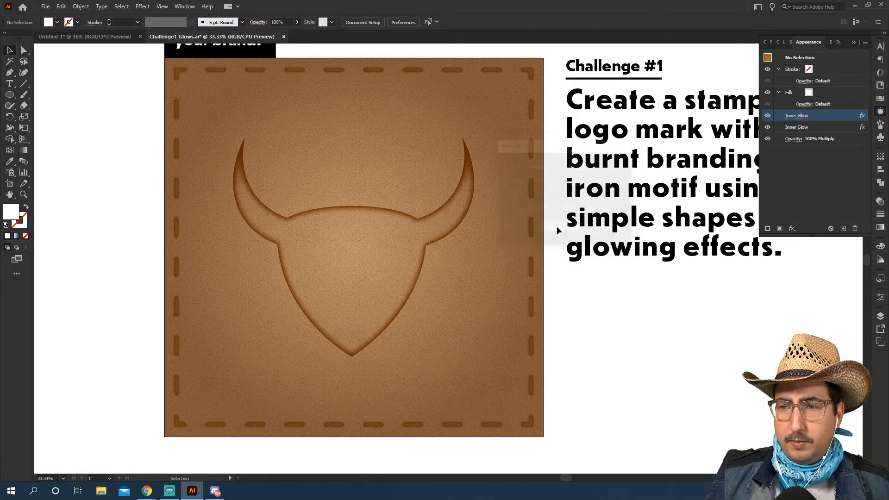
Step: Duplicate the horned head's Inner Glow and give the upper copy the Center option and a lighter orange color
left_click(439, 262)
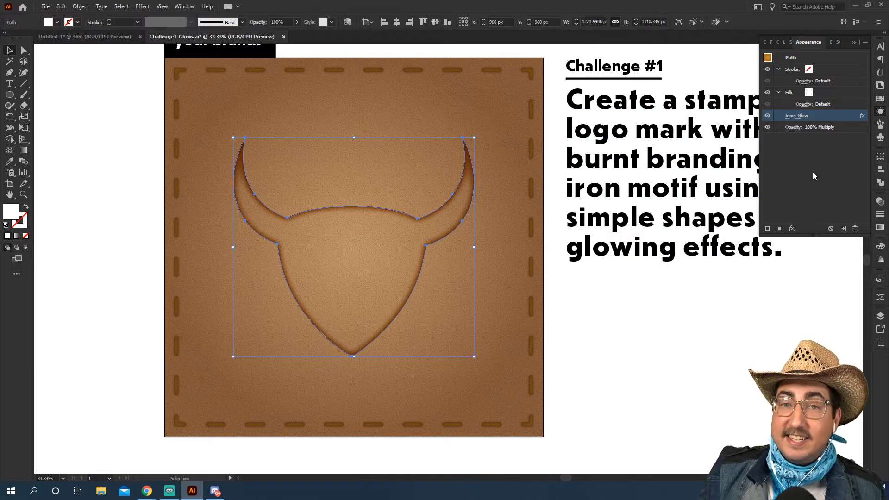
left_click(843, 228)
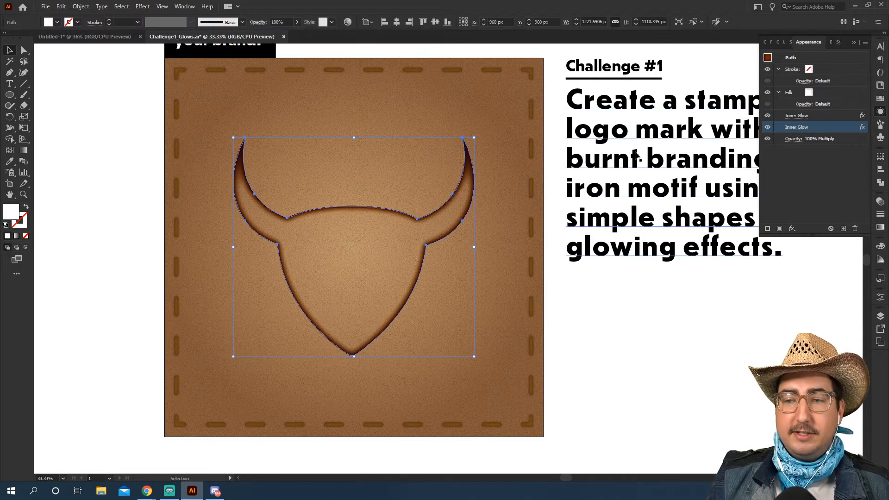
left_click(798, 116)
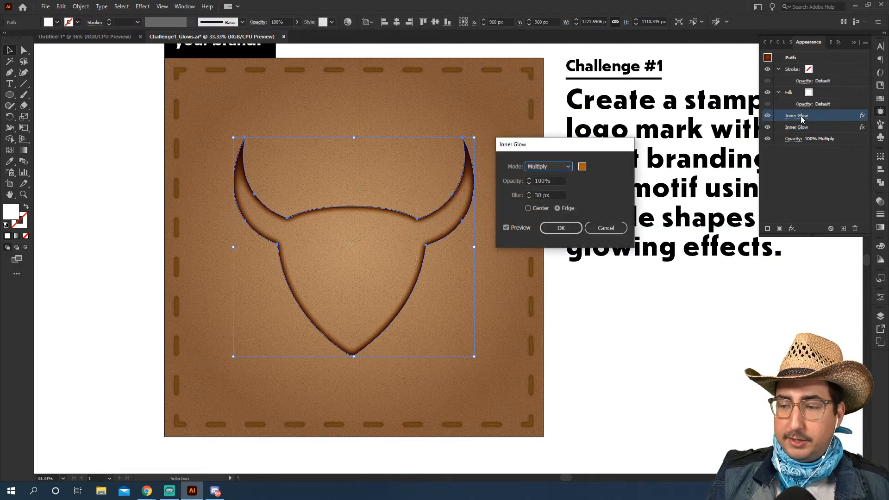
left_click(538, 207)
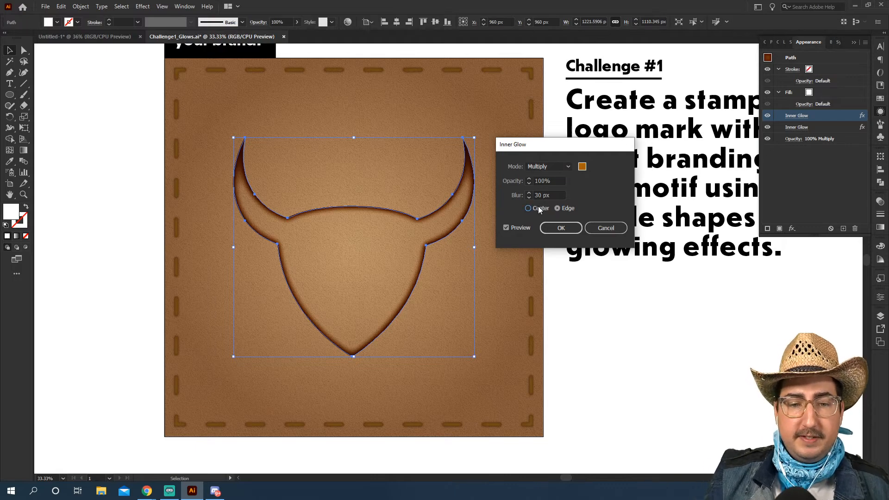
left_click(581, 167)
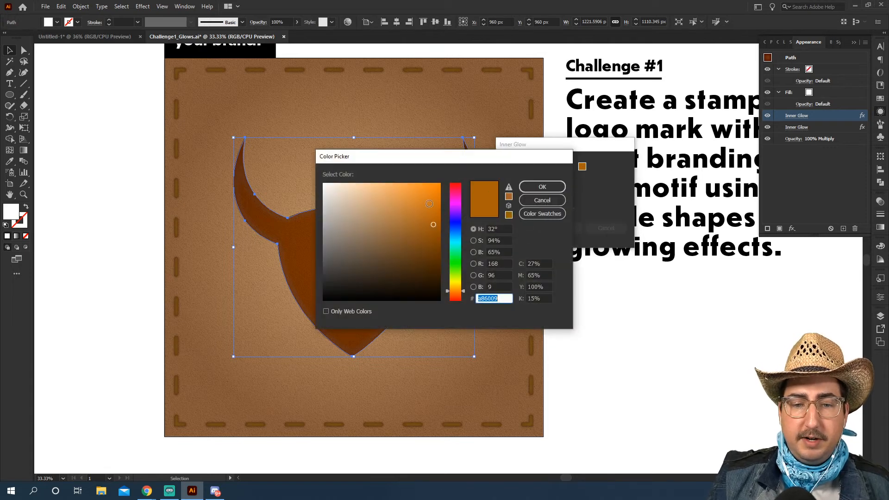
left_click(537, 186)
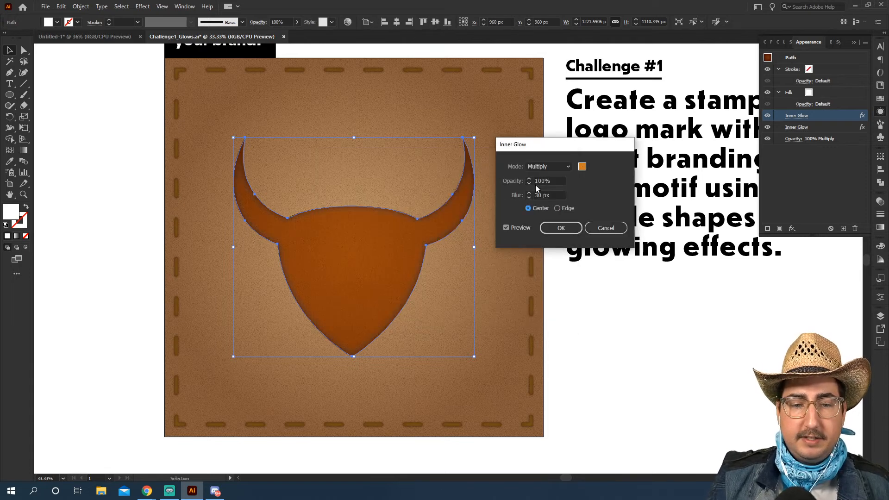
Step: Try blur values of 10, 50 and 45 px on the centered Inner Glow
left_click_drag(551, 148, 627, 137)
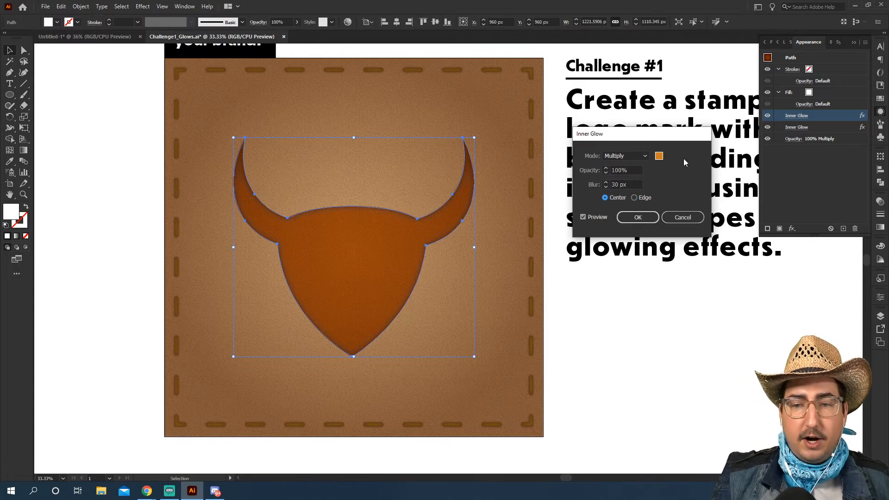
left_click_drag(631, 185, 587, 191)
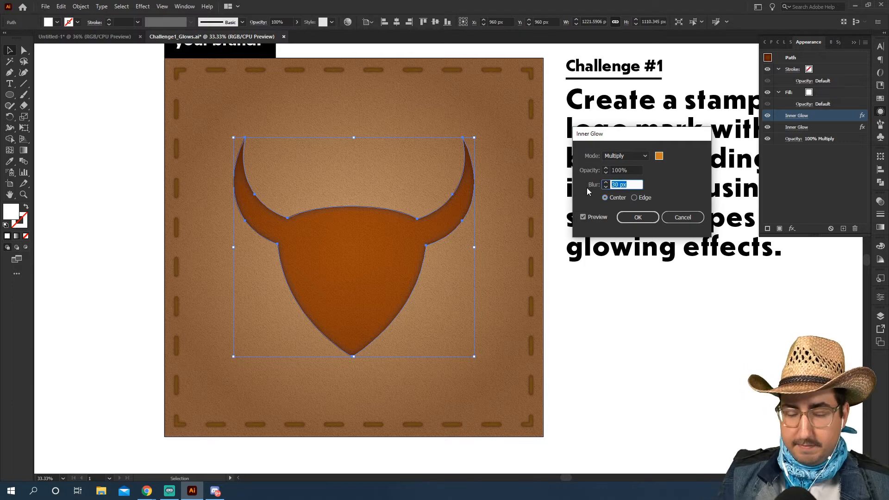
type("10")
key("Tab")
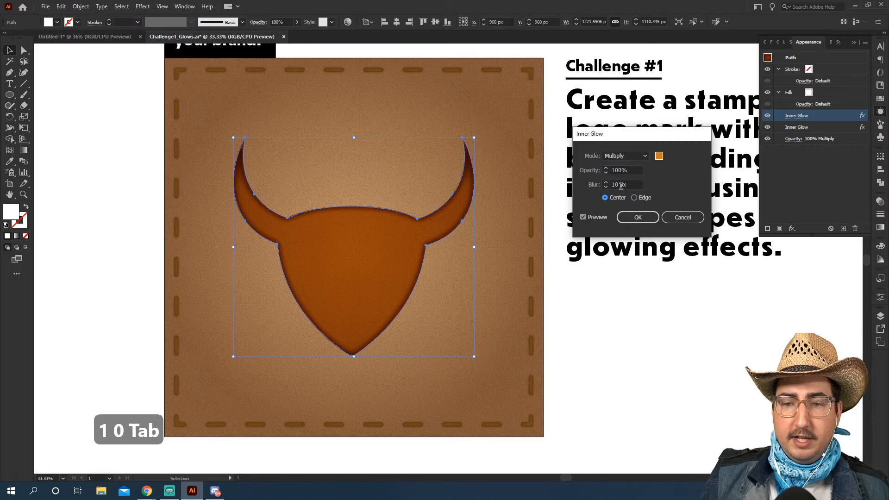
left_click_drag(621, 184, 601, 185)
type("50")
key("Tab")
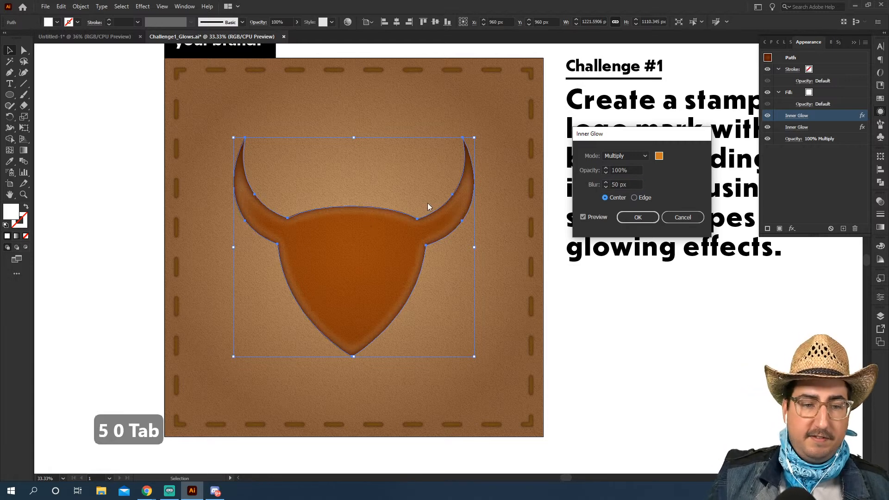
left_click_drag(618, 184, 604, 188)
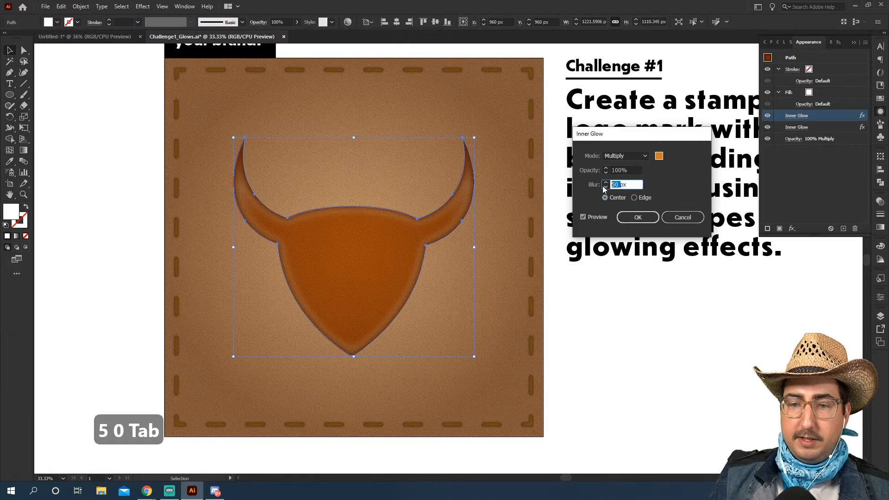
type("45")
key("Tab")
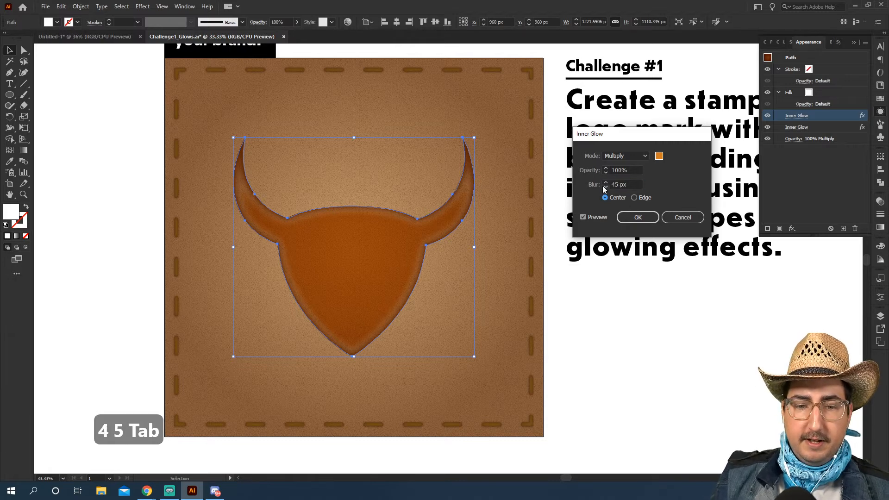
Step: Set the centered Inner Glow's blur to 40 px and apply it to the horned head
left_click_drag(619, 185, 610, 185)
right_click(610, 185)
left_click(623, 179)
type("40")
key("Tab")
left_click(628, 218)
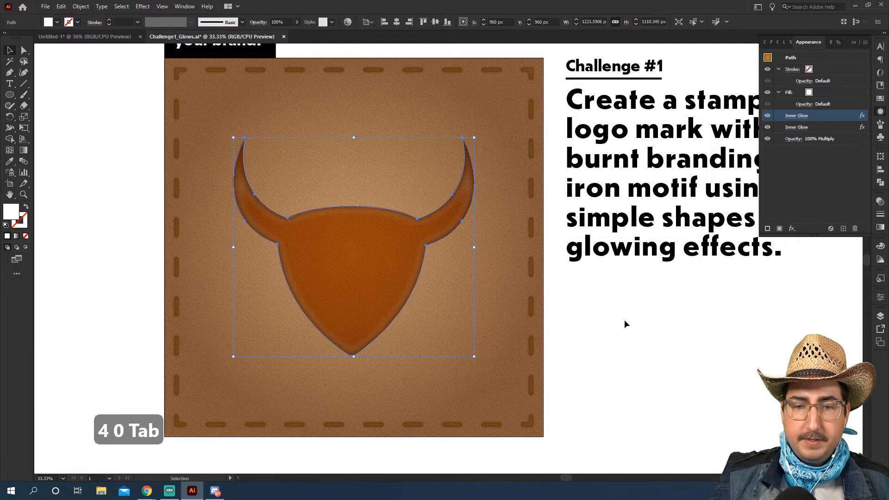
Step: Examine the stacked inner glows along the horned head's edges up close and at full patch size, without the selection outline
left_click(601, 319)
key("z")
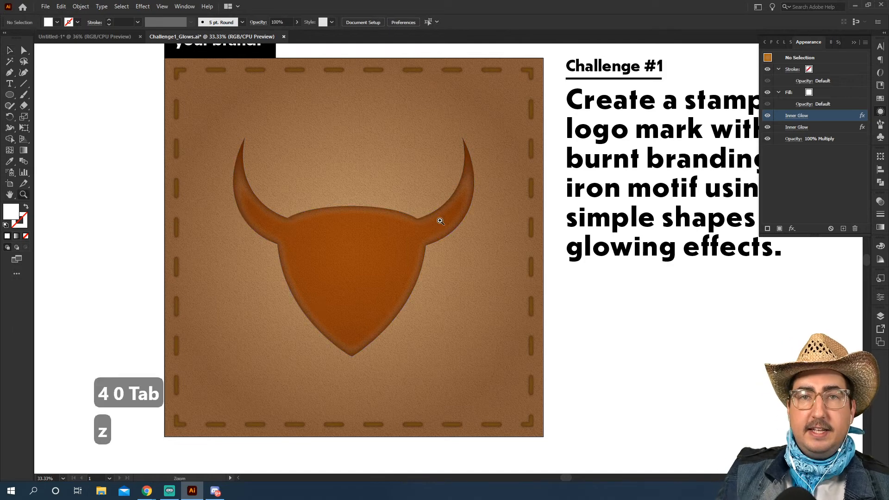
left_click(442, 223)
left_click(465, 187)
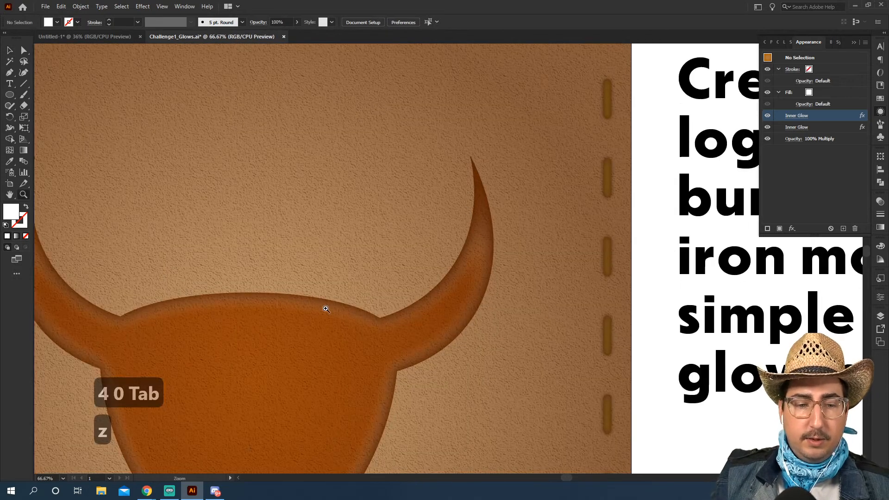
left_click_drag(260, 311, 383, 192)
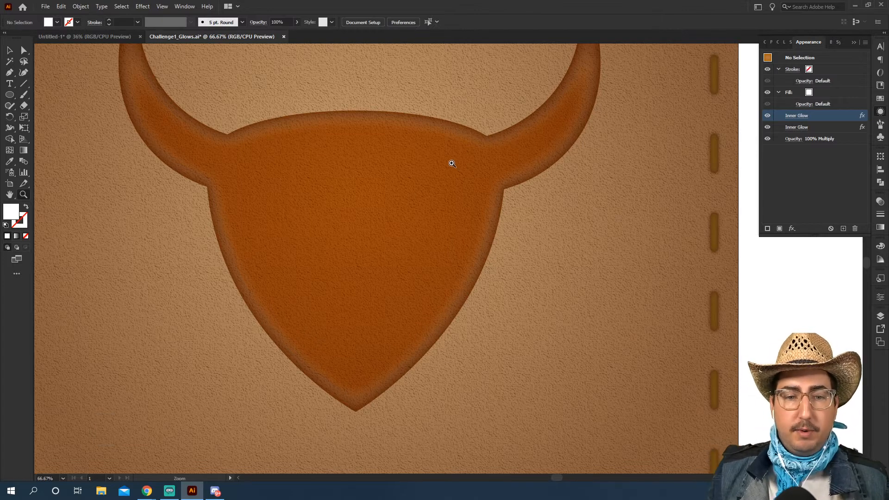
key("z")
left_click(387, 240, "alt")
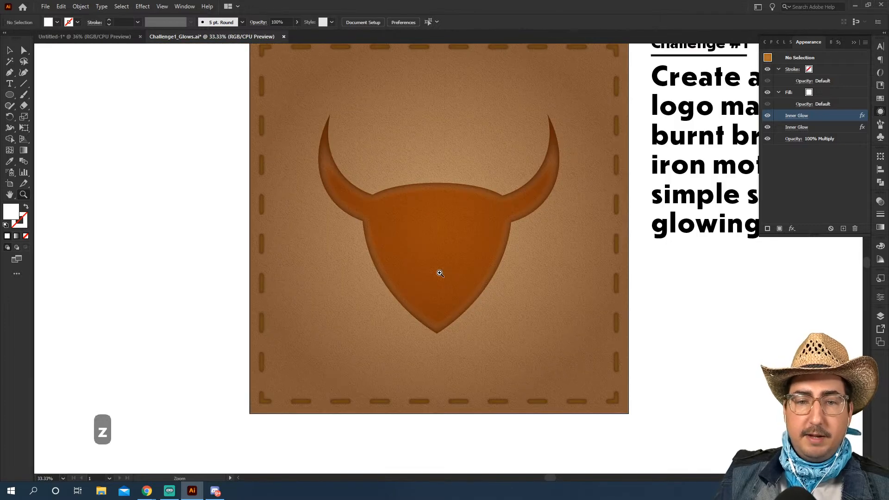
key("v")
left_click(443, 252)
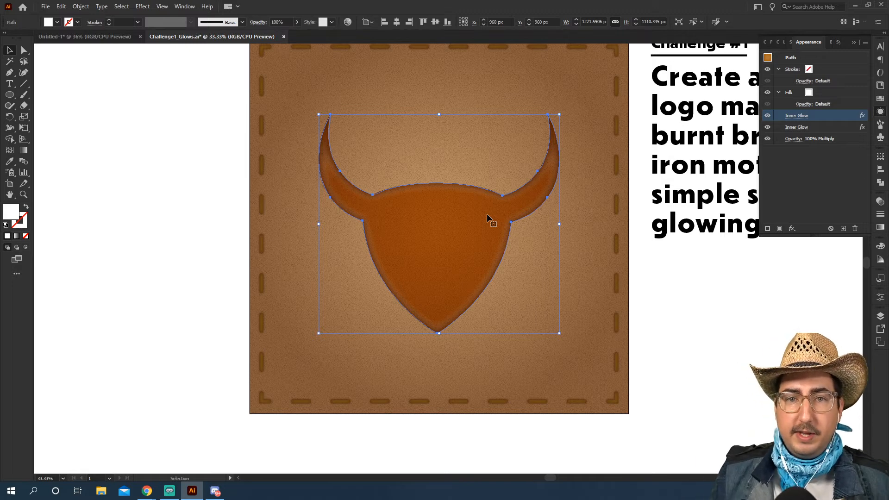
left_click(677, 324)
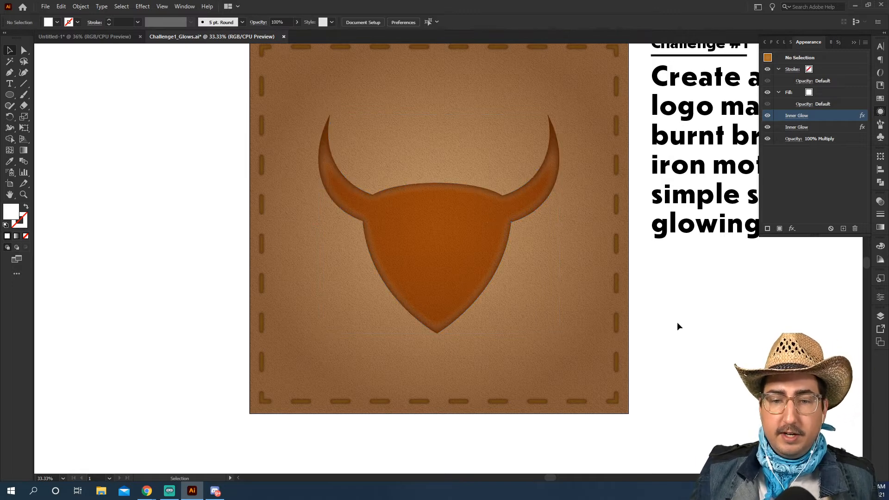
Step: Add an Outer Glow to the horned head in Multiply mode at 100% opacity with a 10 px blur
left_click(454, 223)
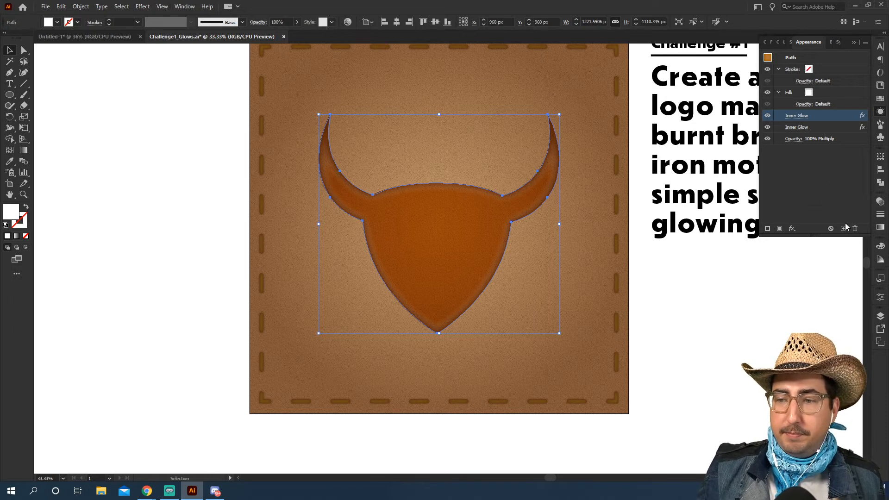
left_click(791, 229)
mouse_move(806, 265)
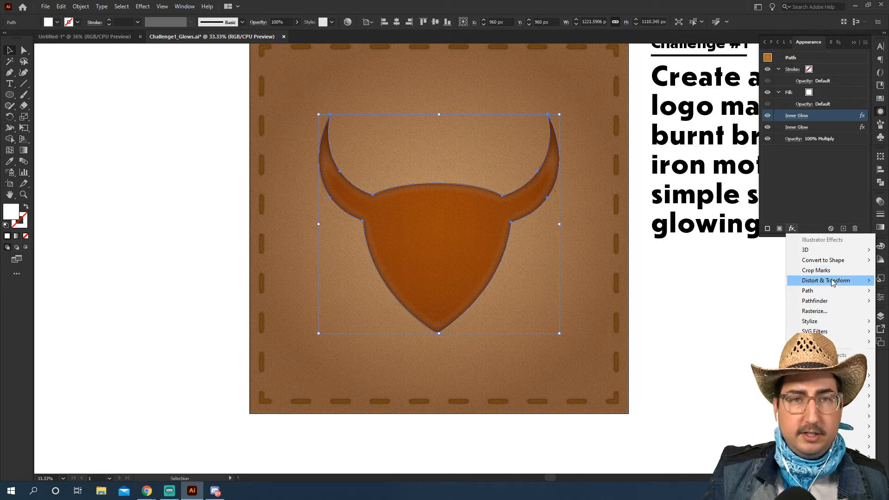
mouse_move(836, 287)
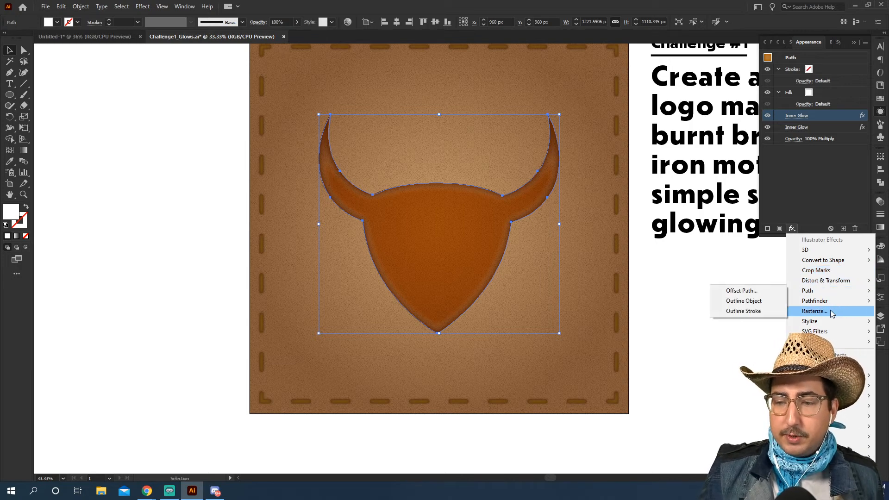
mouse_move(828, 322)
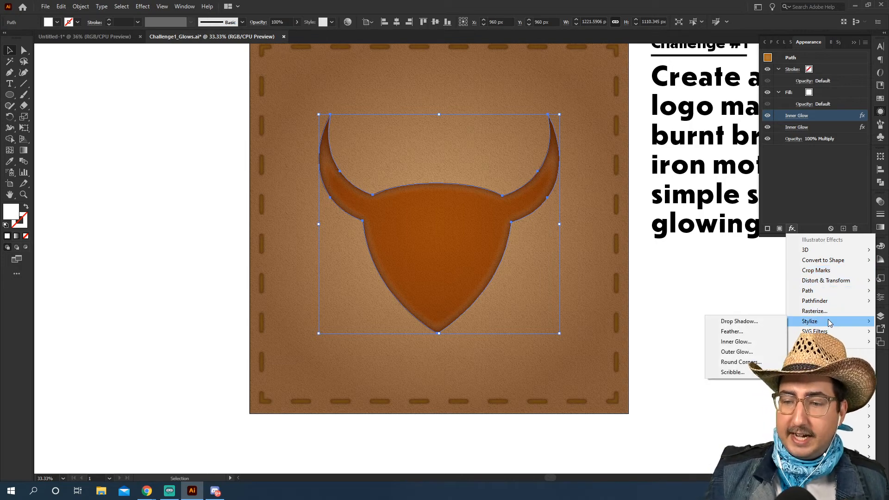
left_click(755, 353)
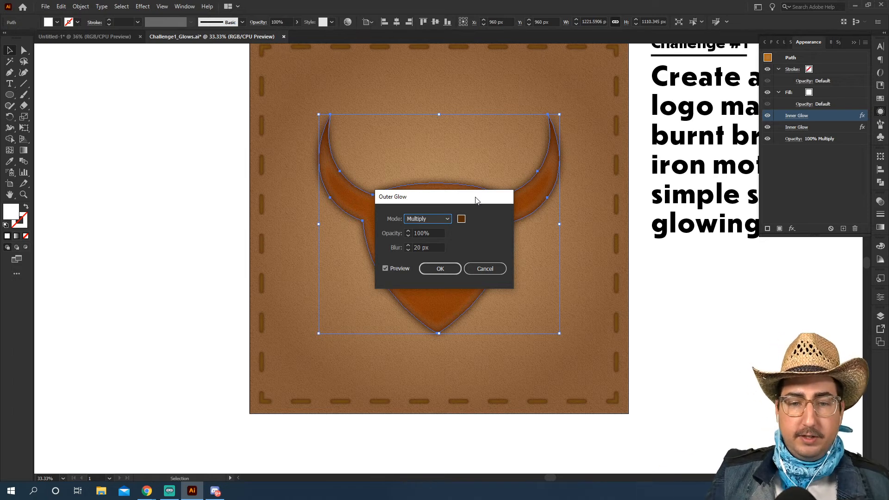
left_click_drag(475, 197, 406, 243)
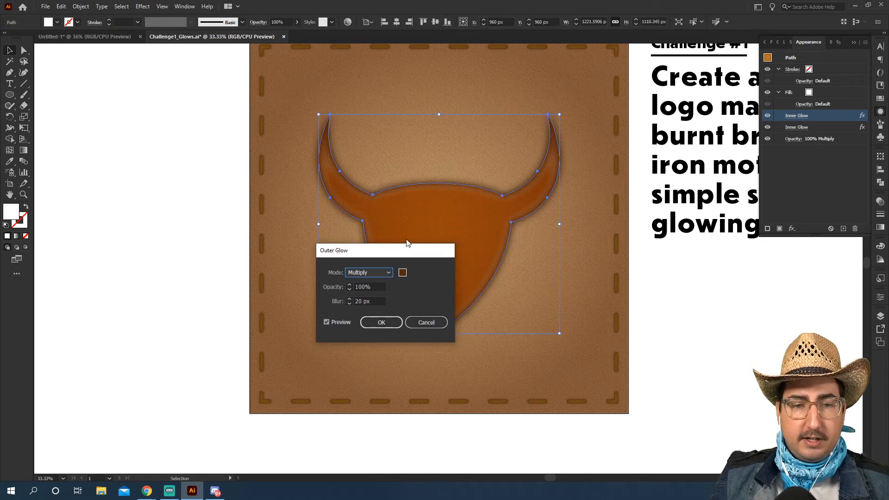
double_click(360, 301)
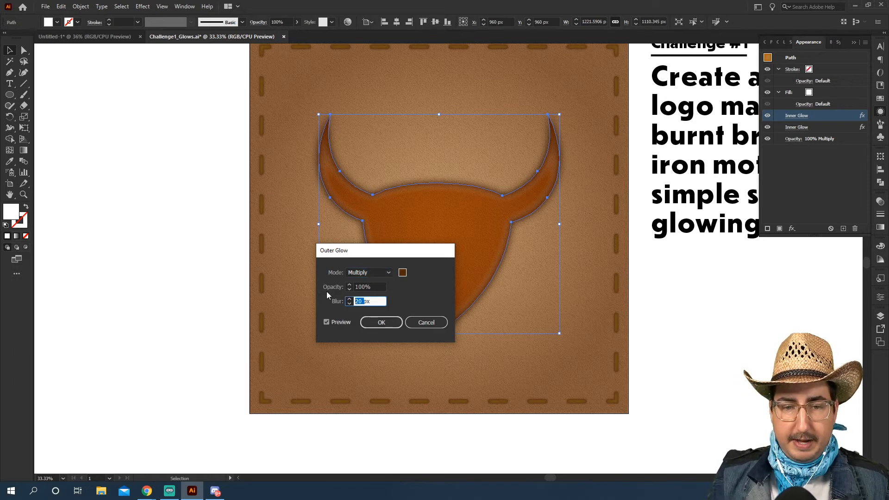
type("10")
key("Tab")
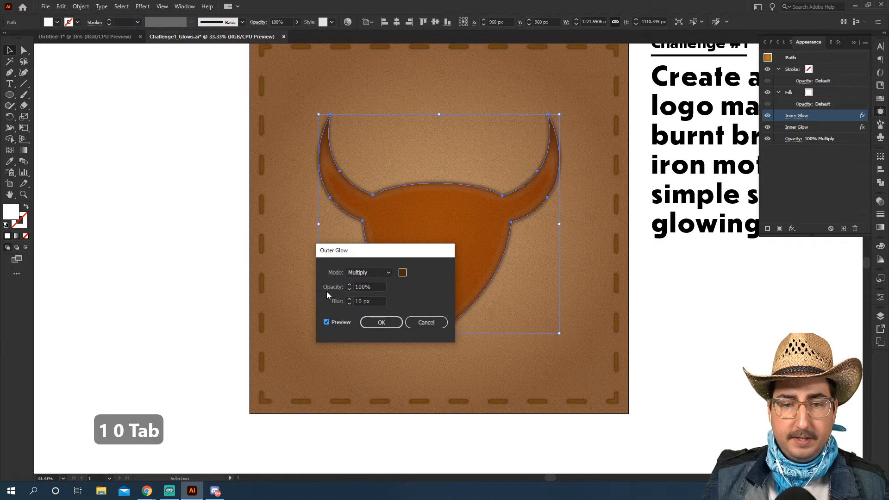
Step: Try a very dark brown color and the Normal blend mode on the horned head's Outer Glow
left_click(401, 273)
left_click_drag(403, 283, 427, 283)
left_click(537, 186)
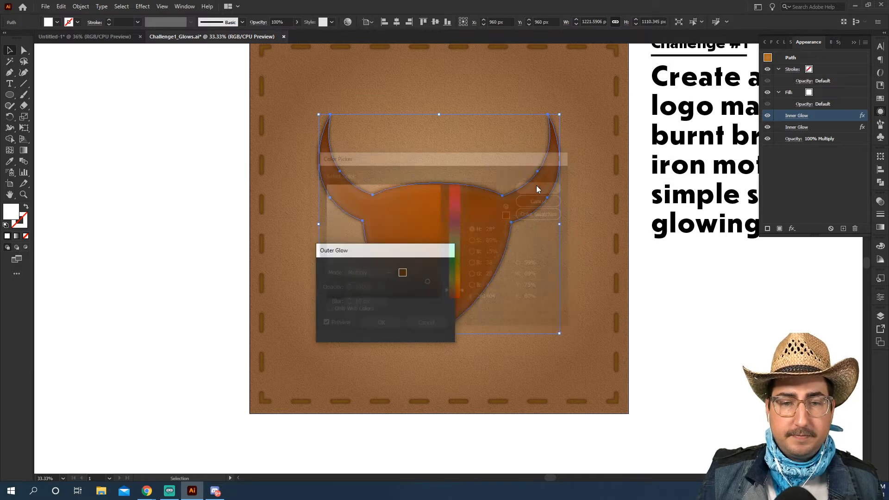
left_click_drag(387, 256, 593, 220)
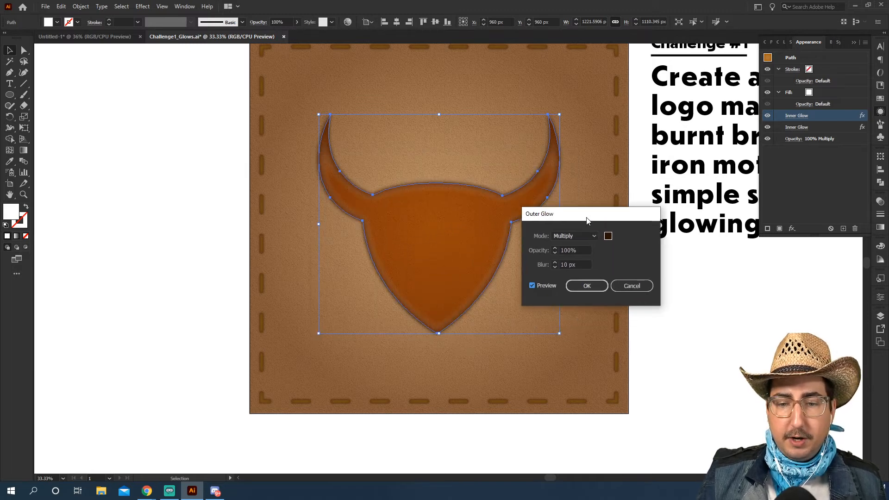
left_click(573, 238)
left_click(568, 253)
left_click(570, 238)
left_click(569, 243)
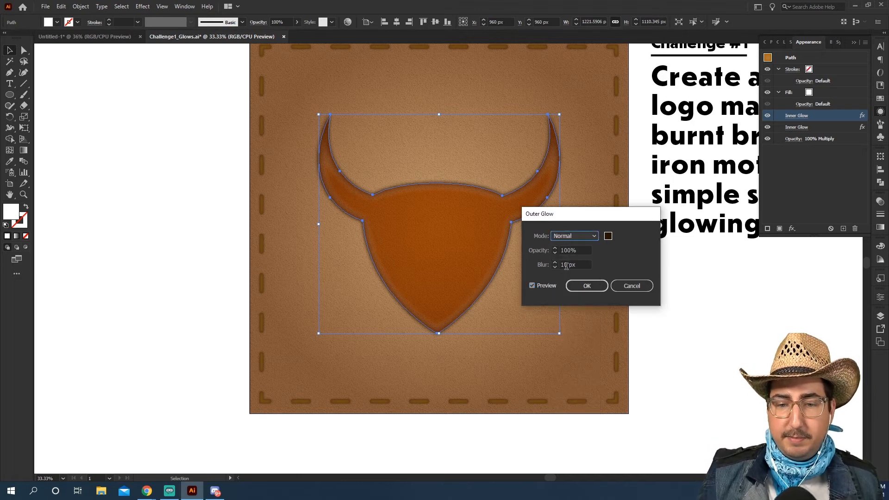
Step: Set the Outer Glow to a 5 px blur, Multiply mode and color #89450e, and apply it to the horned head
left_click(552, 266)
type("5")
key("Tab")
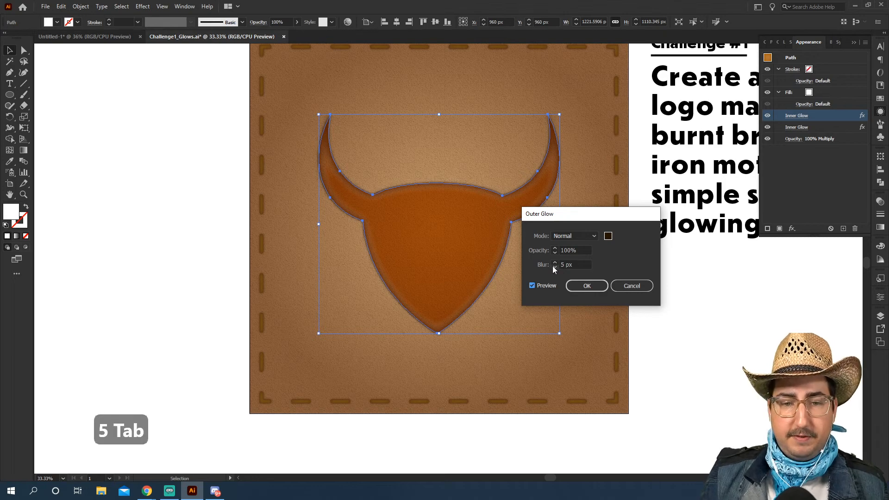
left_click(562, 236)
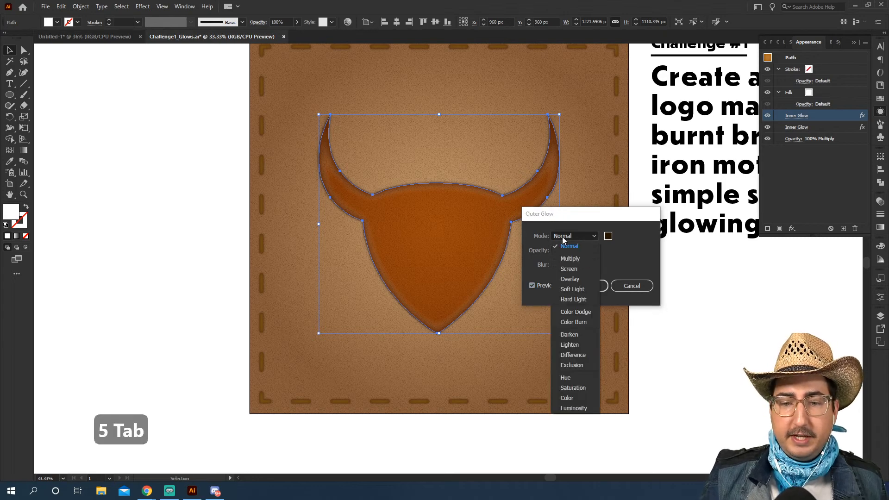
left_click(595, 249)
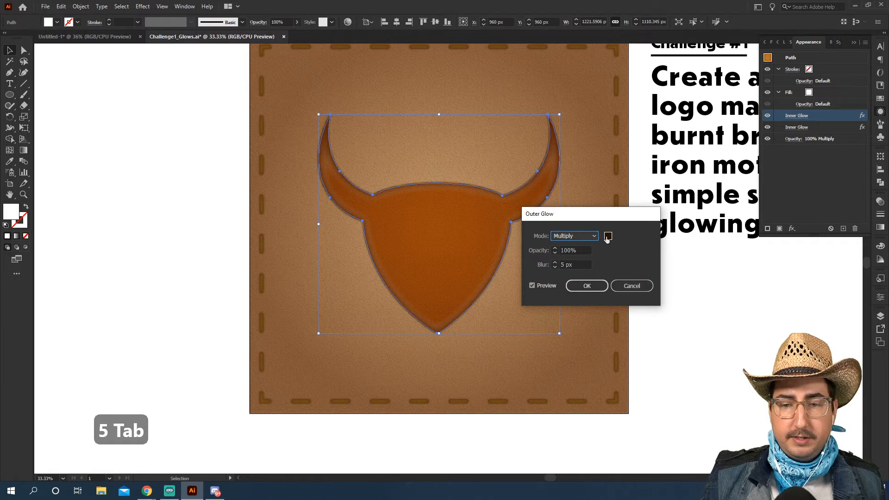
left_click(607, 236)
key("ctrl+v")
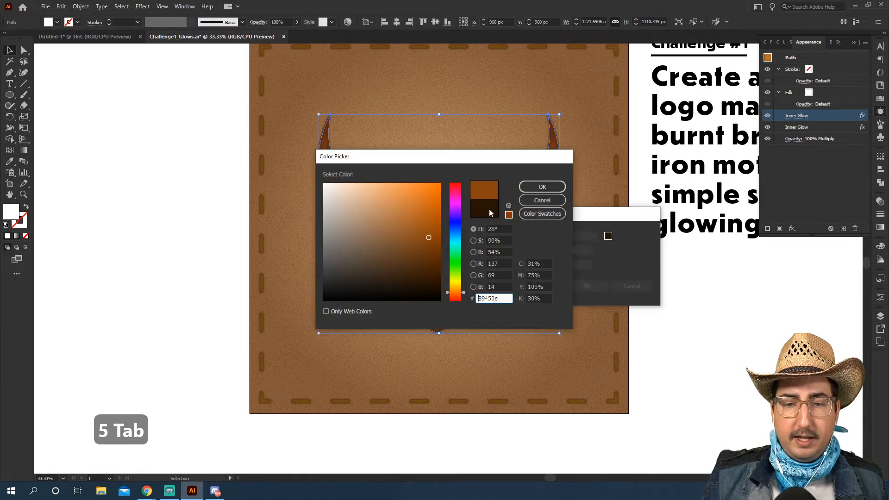
left_click(541, 187)
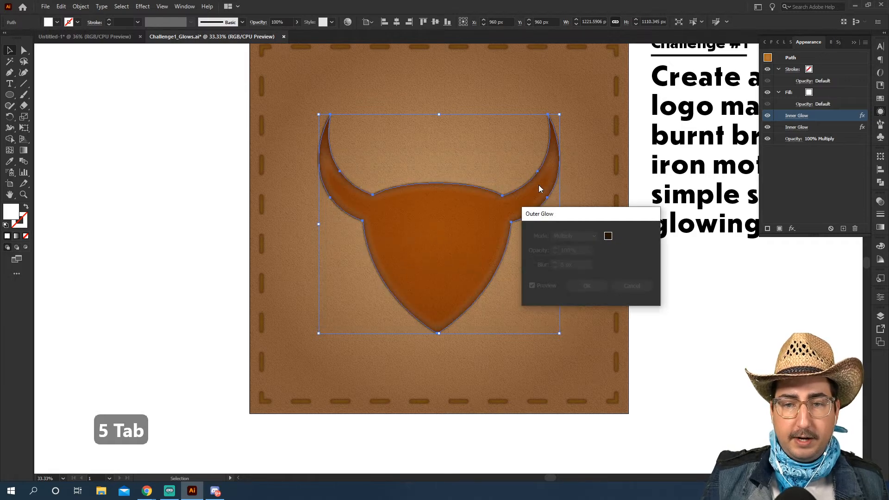
left_click(582, 285)
Step: Examine the Outer Glow along the horned head's edges up close and at full patch size, without the selection outline
left_click(643, 278)
key("z")
left_click(490, 214)
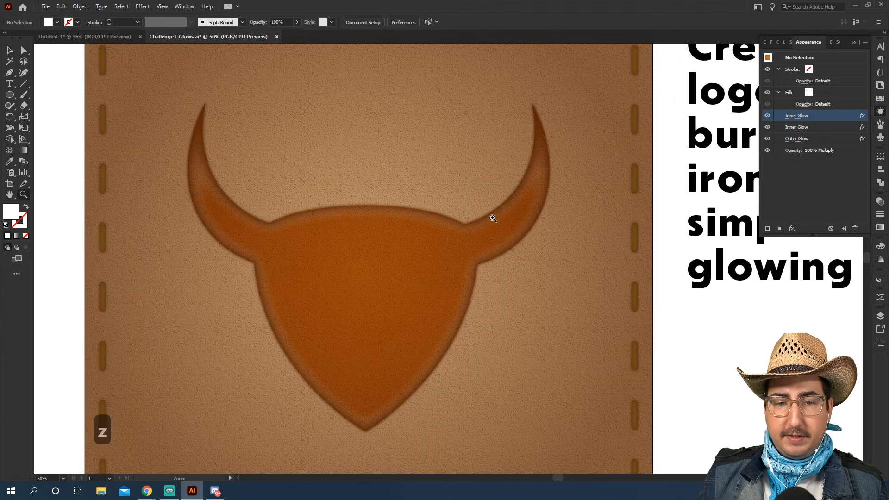
left_click(468, 243)
left_click(462, 245)
left_click(469, 234)
left_click(469, 233)
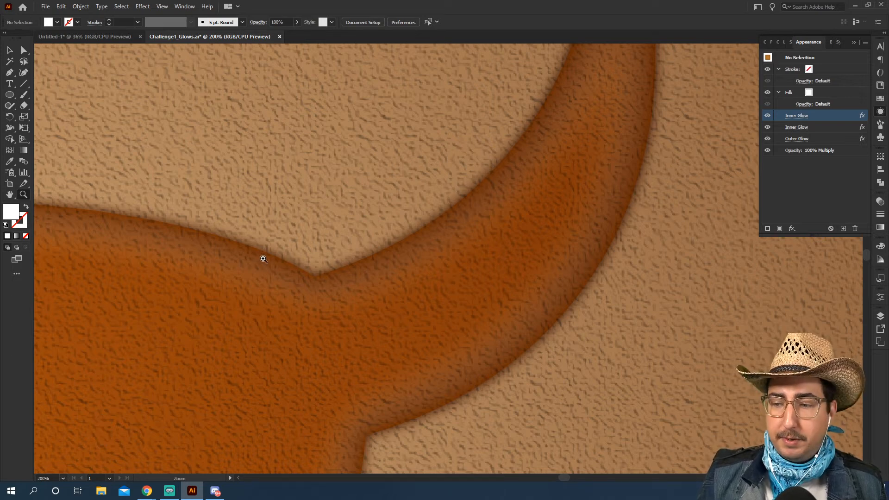
left_click(323, 280, "alt")
left_click(323, 280, "alt")
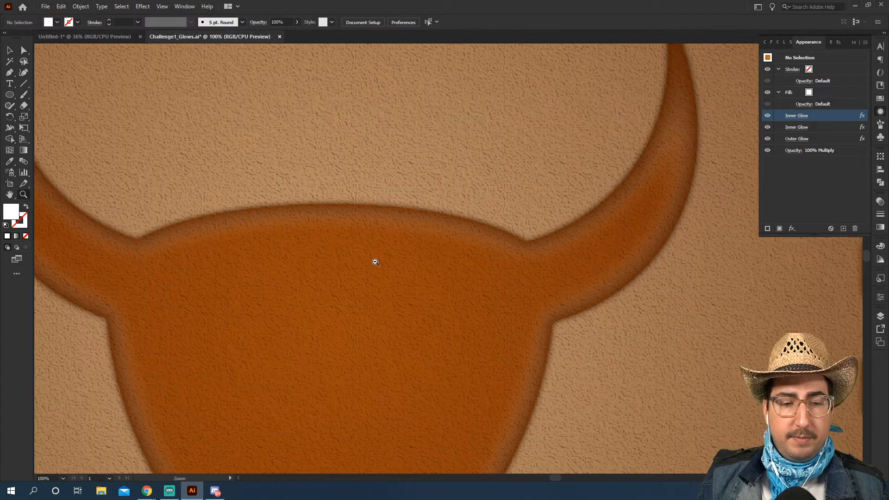
left_click(374, 260, "alt")
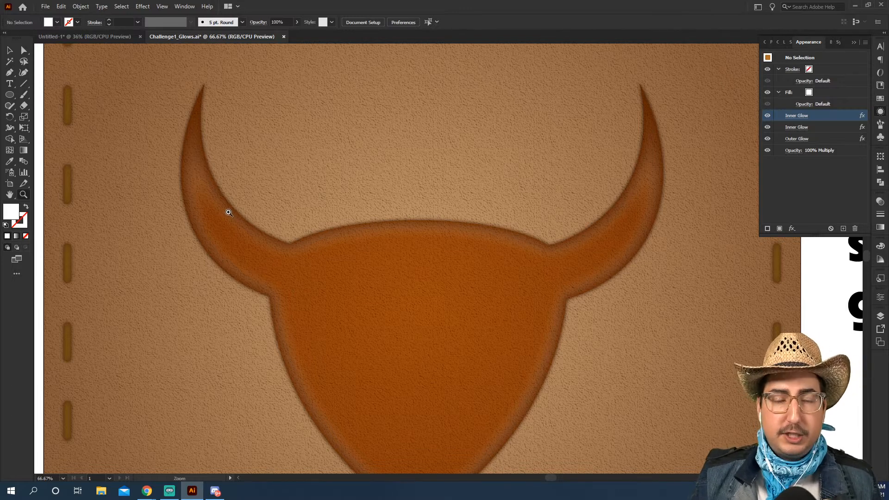
left_click(454, 307, "alt")
left_click(437, 320, "alt")
left_click(448, 287, "alt")
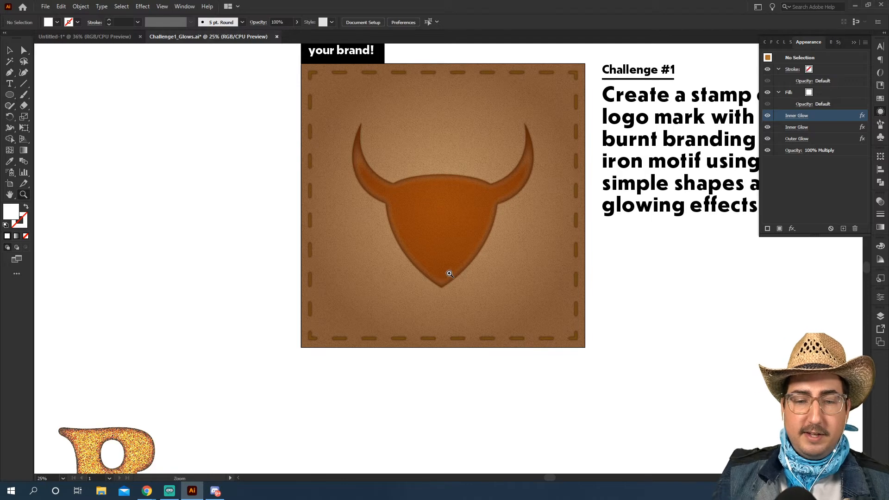
left_click(443, 254)
left_click_drag(464, 244, 420, 285)
left_click(436, 252)
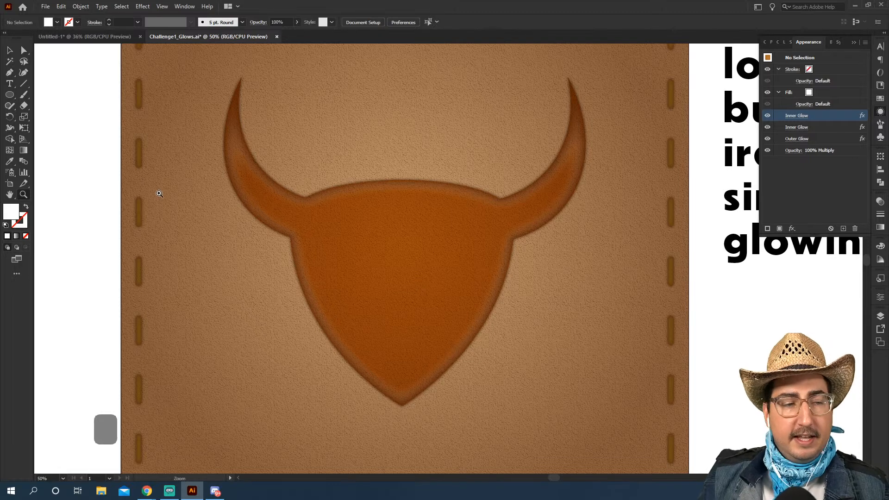
Step: Round off the pointed chin corner of the horned head
key("a")
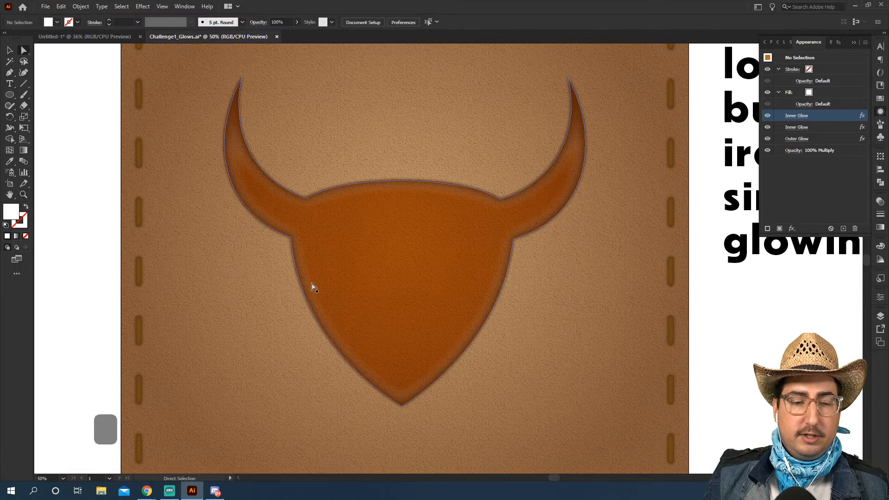
key("a")
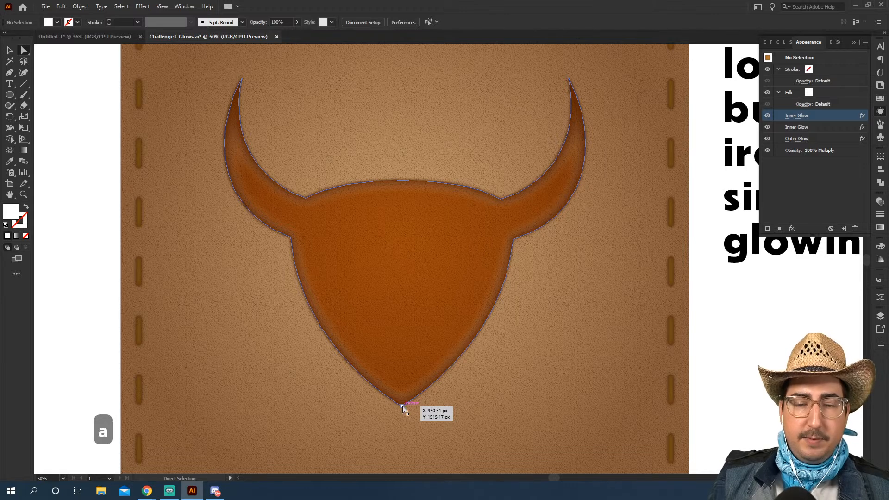
left_click(402, 406)
left_click_drag(402, 397, 399, 349)
key("v")
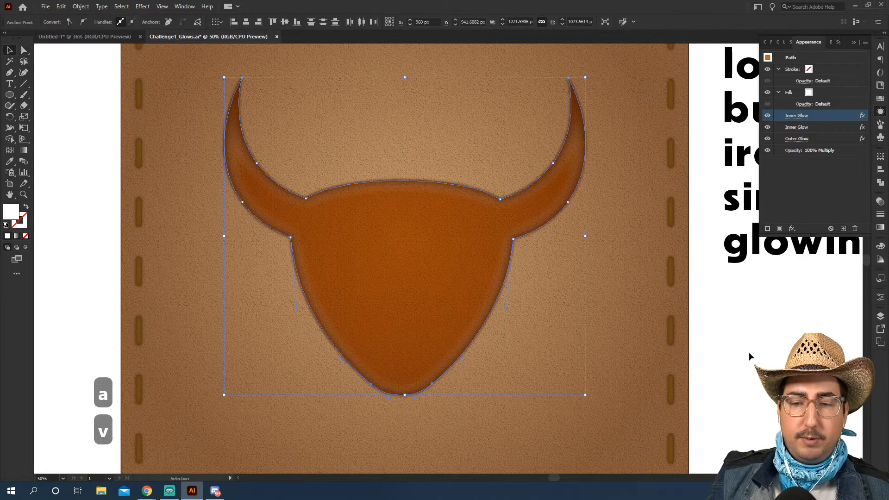
left_click(667, 341)
key("z")
left_click(441, 301, "alt")
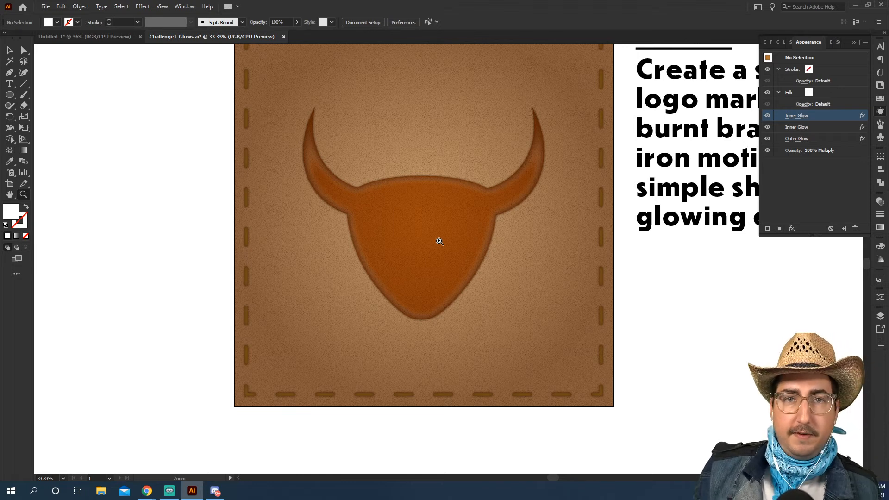
Step: Start a Mezzotint effect on the horned head and preview the Medium Dots, Grainy Dots and Coarse Dots types
key("v")
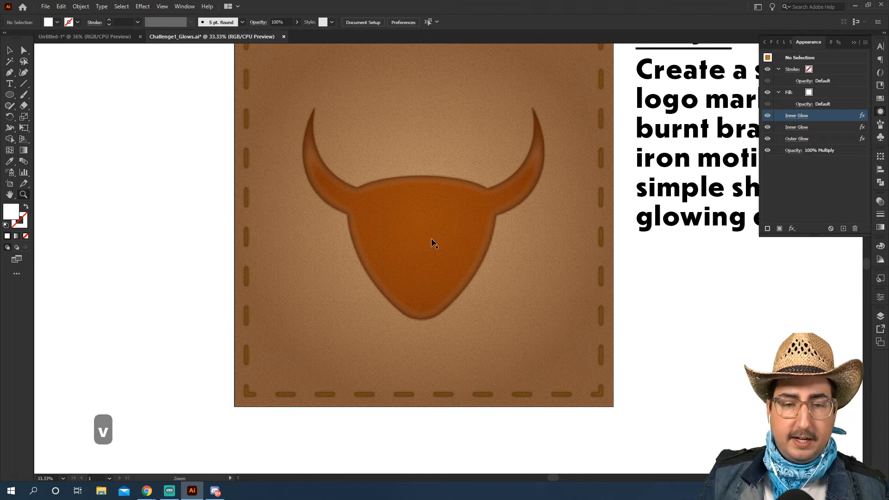
left_click(431, 240)
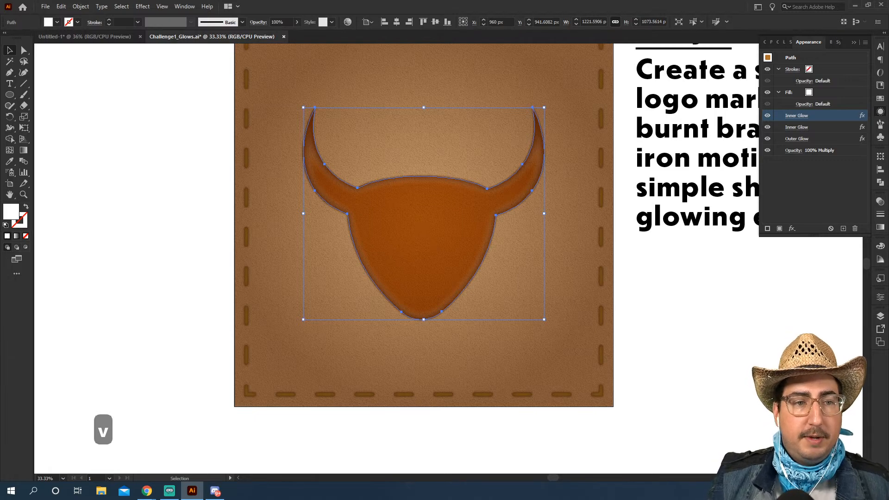
left_click(144, 6)
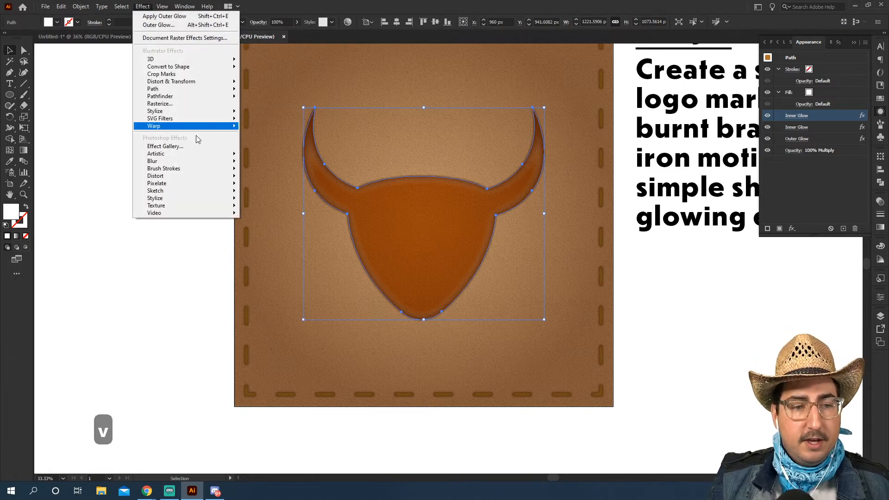
mouse_move(203, 186)
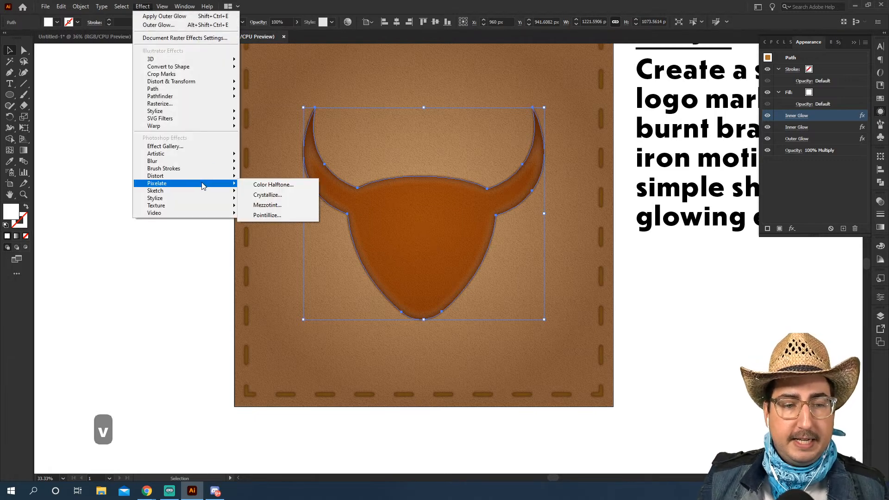
left_click(262, 205)
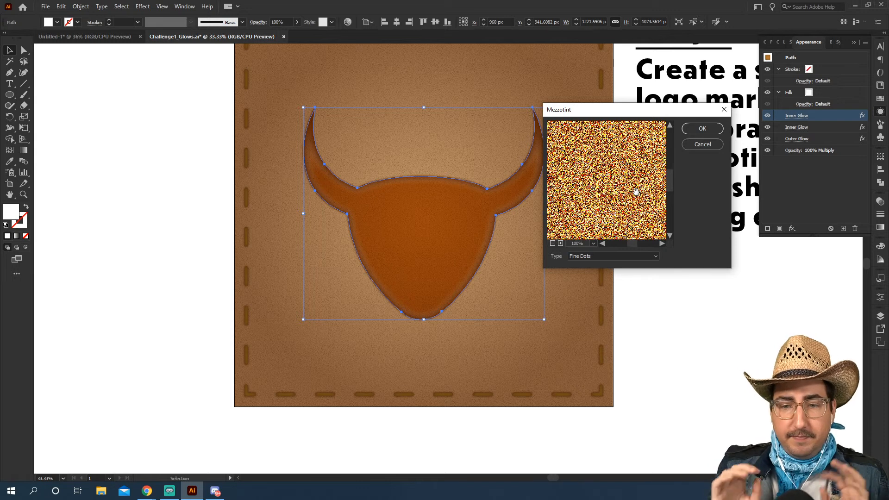
left_click(581, 256)
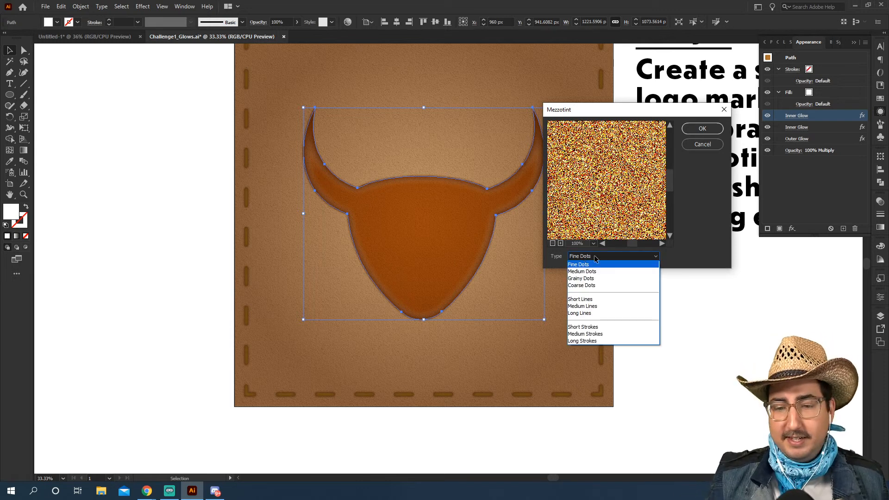
left_click(591, 274)
left_click(595, 256)
left_click(595, 278)
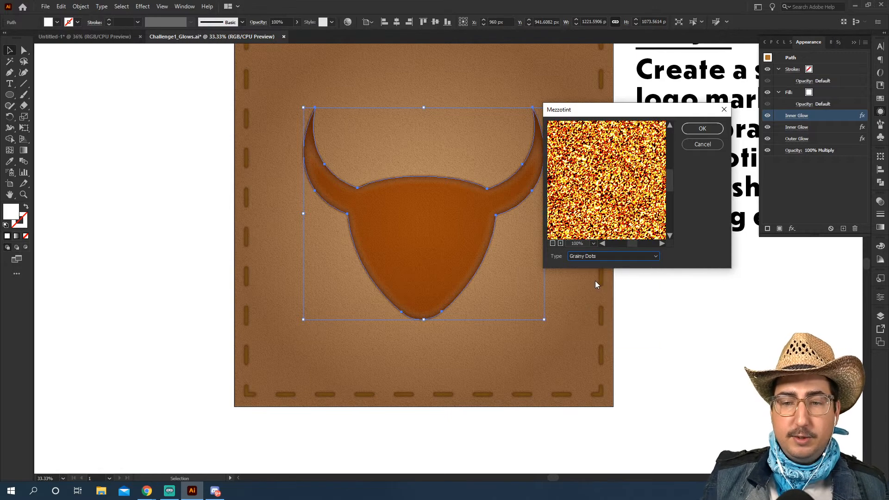
left_click(595, 258)
left_click(592, 287)
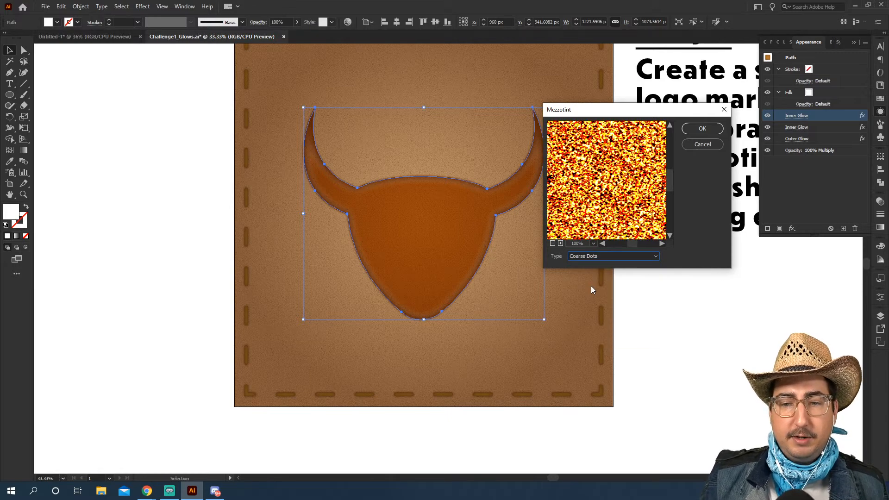
Step: Apply the Mezzotint effect to the horned head with the Medium Dots type and deselect the head
left_click(599, 257)
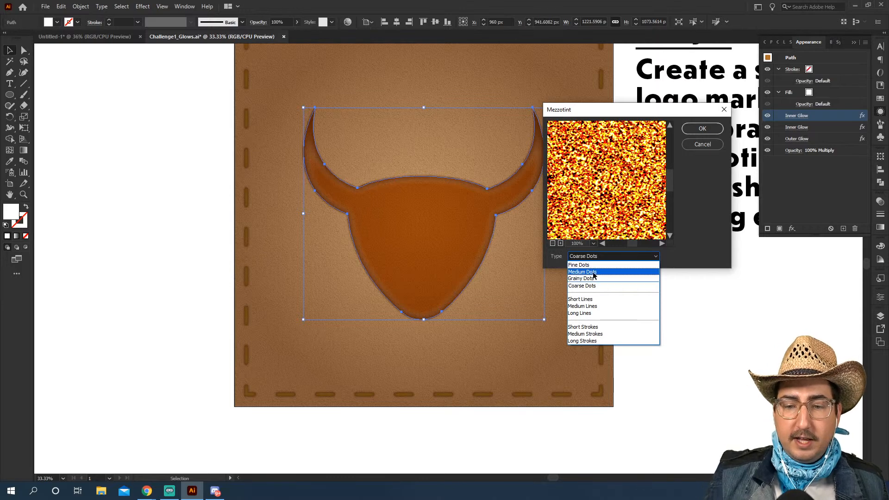
left_click(594, 274)
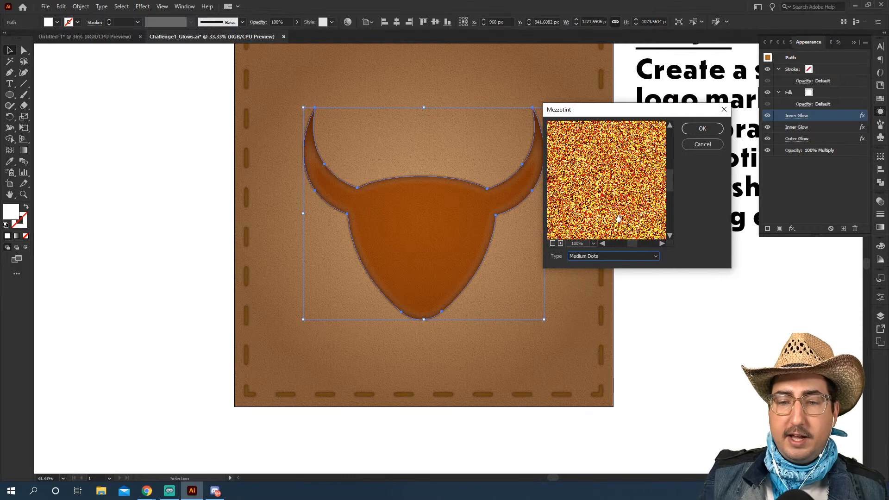
left_click(695, 131)
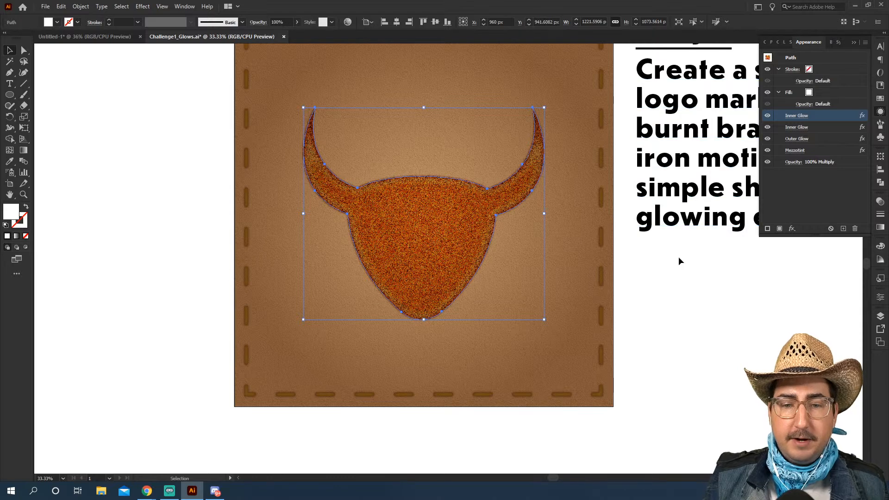
left_click(677, 272)
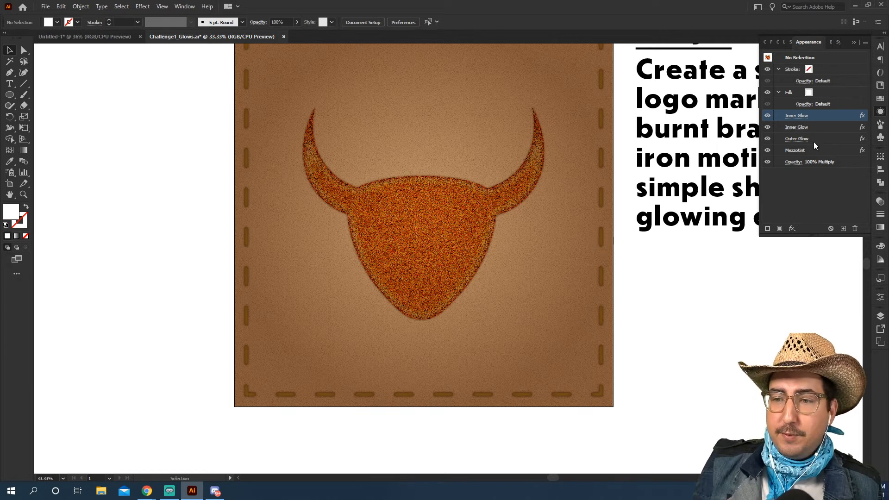
Step: Try to move Mezzotint above the glows and change its type to Fine Dots with no object selected
left_click_drag(800, 153, 811, 115)
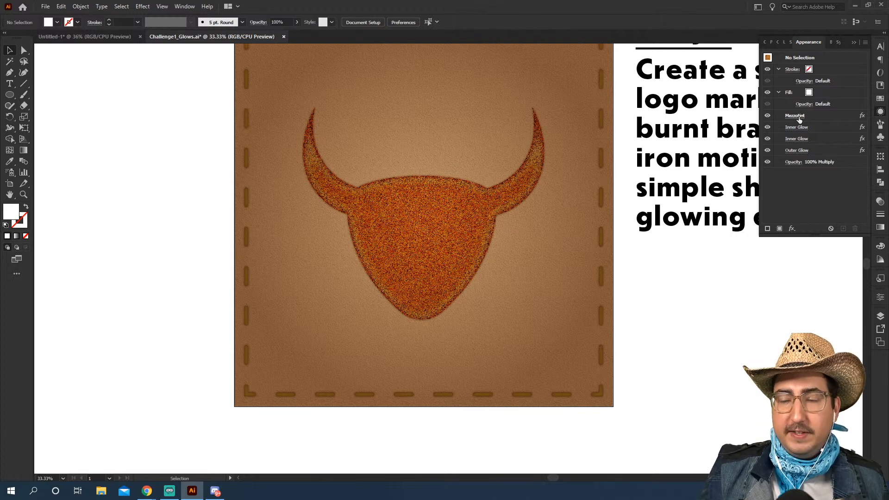
left_click(798, 116)
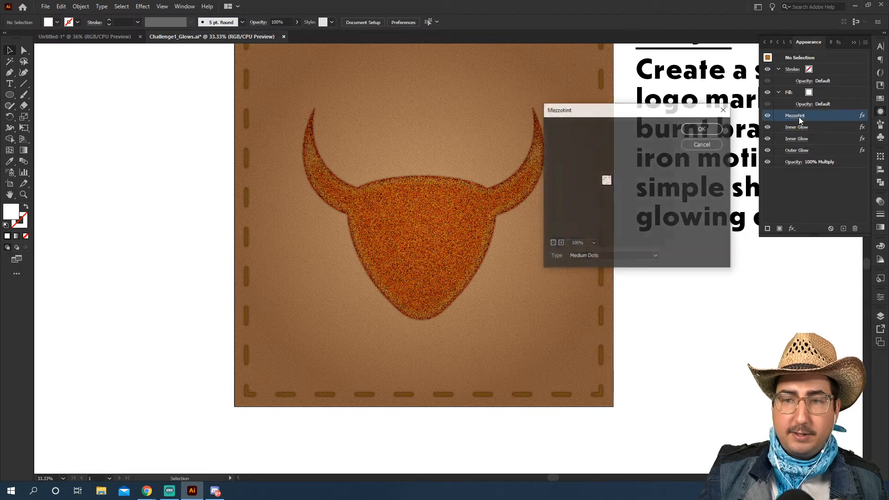
left_click(604, 257)
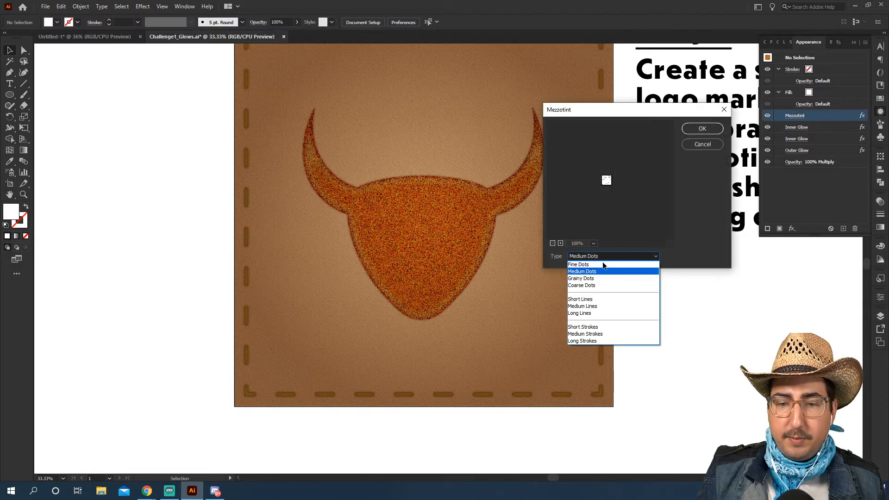
left_click(604, 268)
left_click(700, 130)
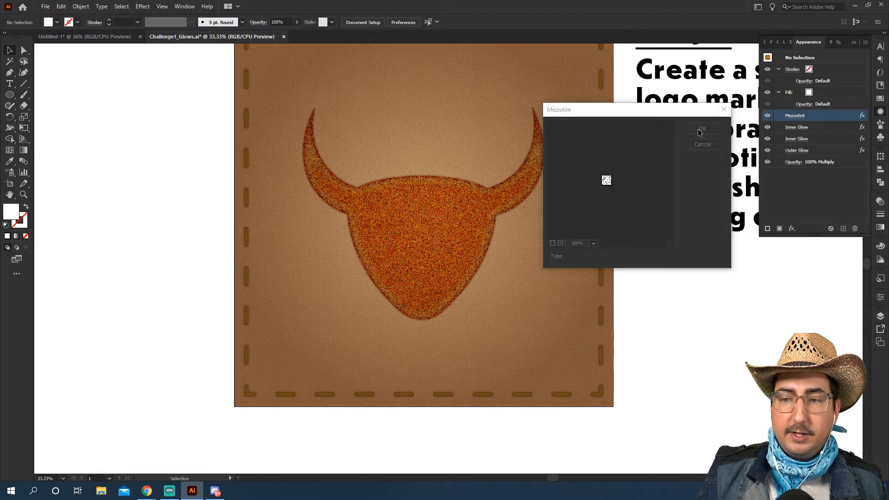
Step: Select the horned head and change its Mezzotint type to Fine Dots
left_click(417, 232)
mouse_move(814, 150)
left_mouse_down()
mouse_move(814, 109)
mouse_move(804, 158)
left_mouse_up()
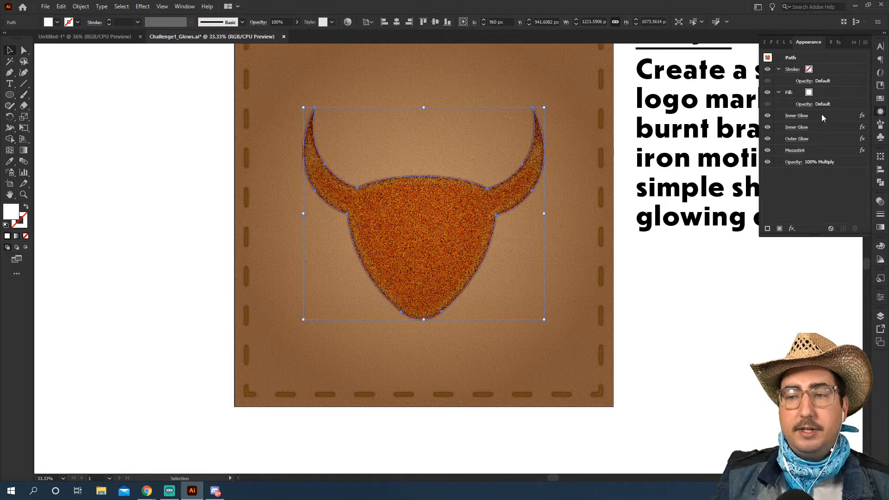
left_click(813, 149)
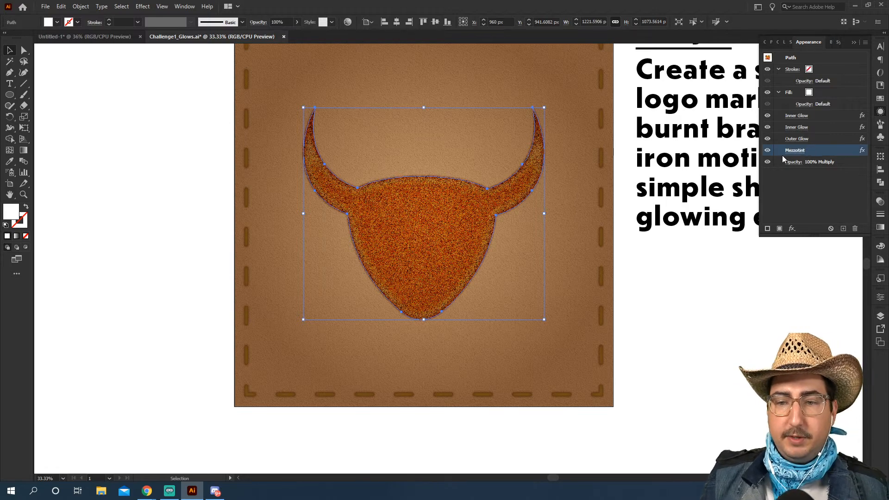
left_click(794, 150)
left_click(598, 257)
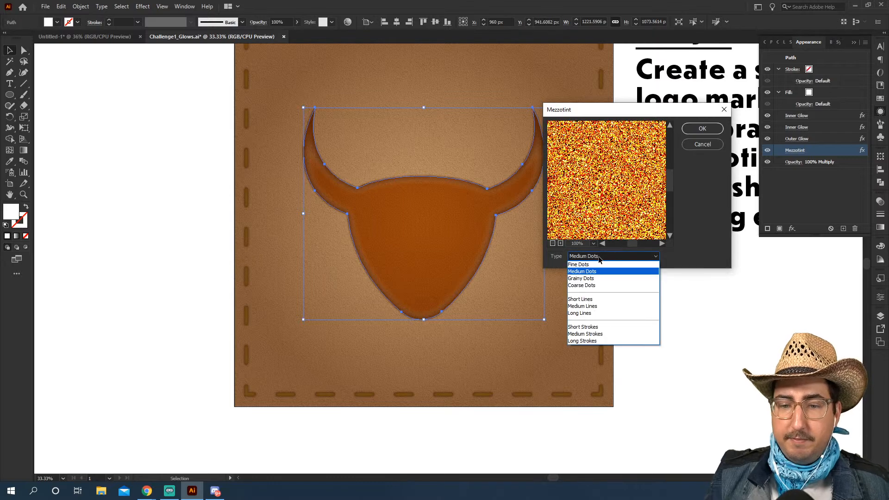
left_click(599, 264)
left_click(707, 129)
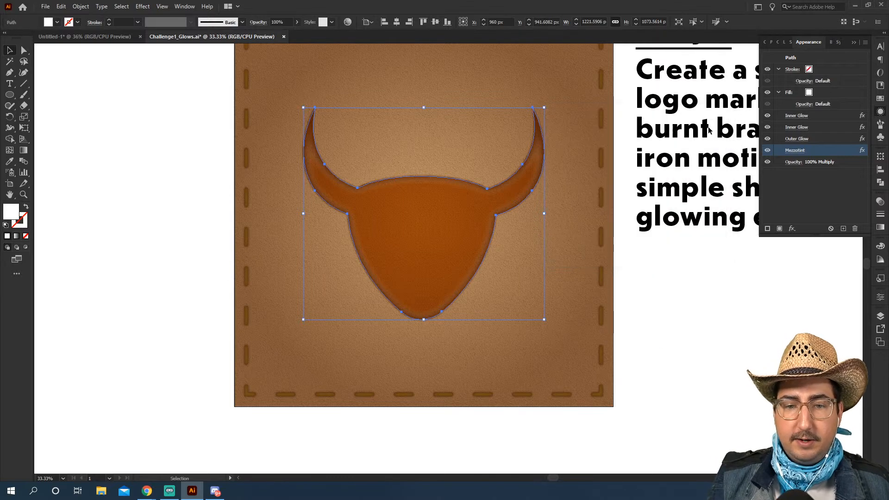
left_click(654, 314)
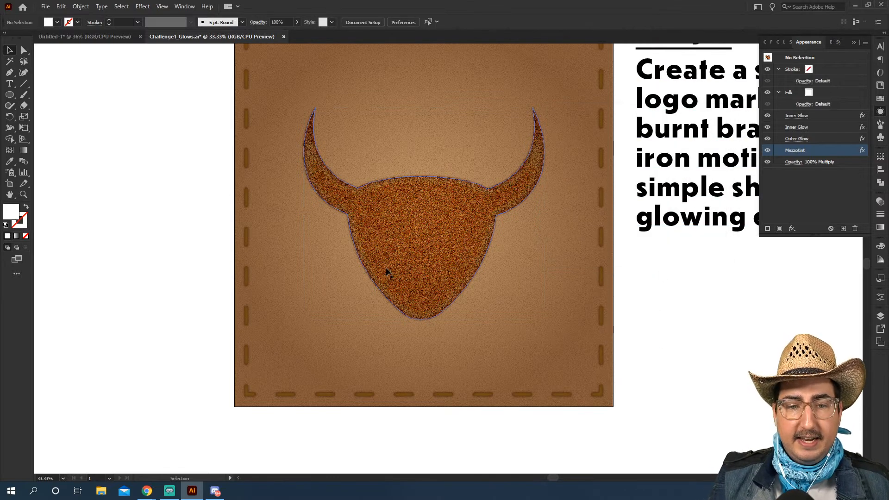
Step: Try the Medium Lines type for the horned head's Mezzotint effect and view it without the selection outline
left_click(422, 252)
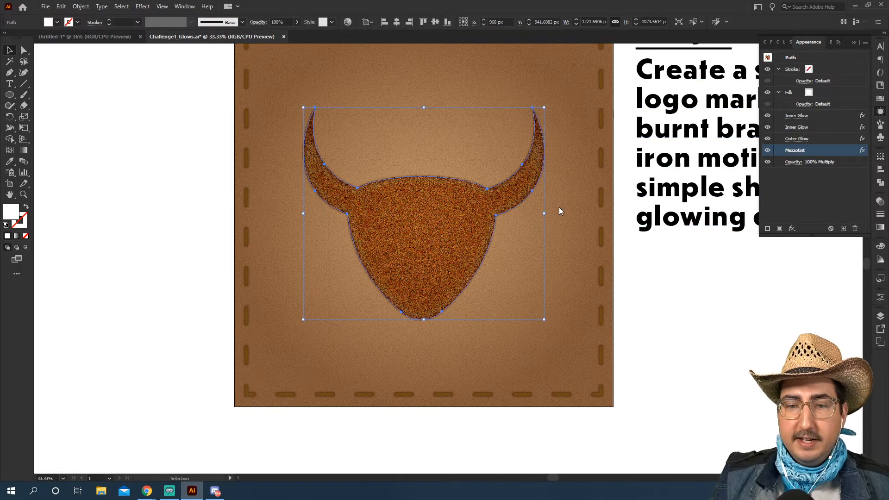
left_click(592, 256)
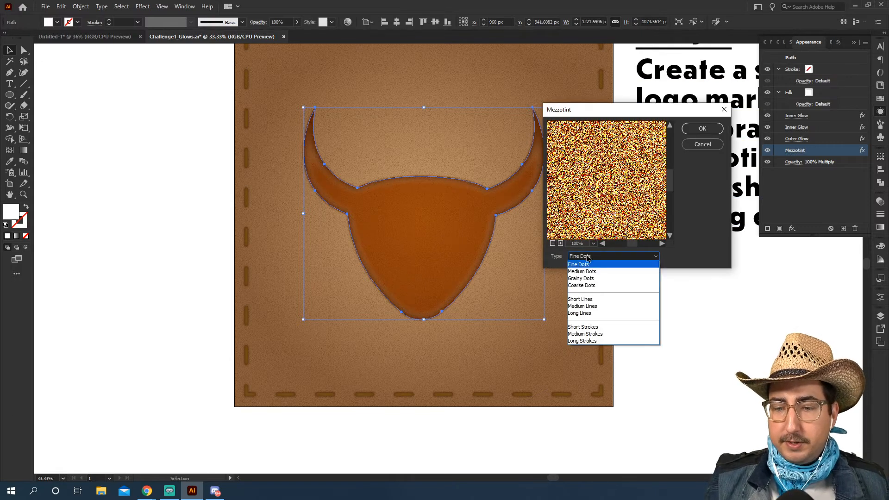
left_click(598, 306)
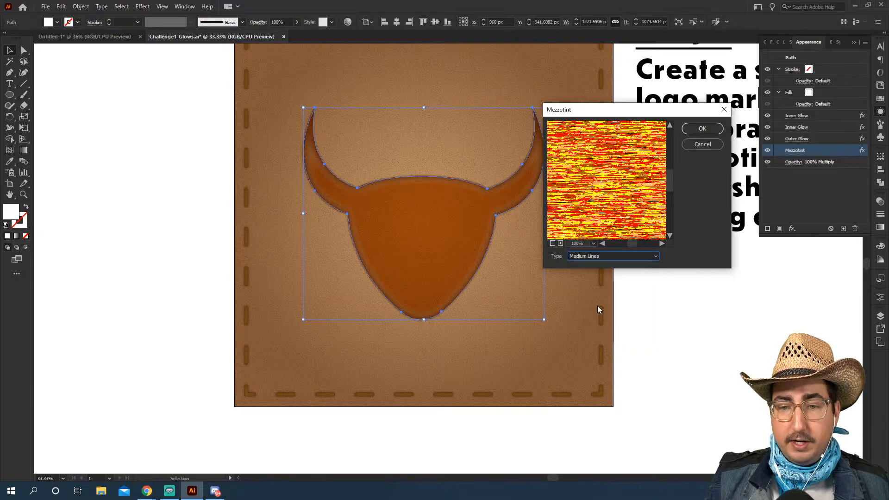
left_click(692, 130)
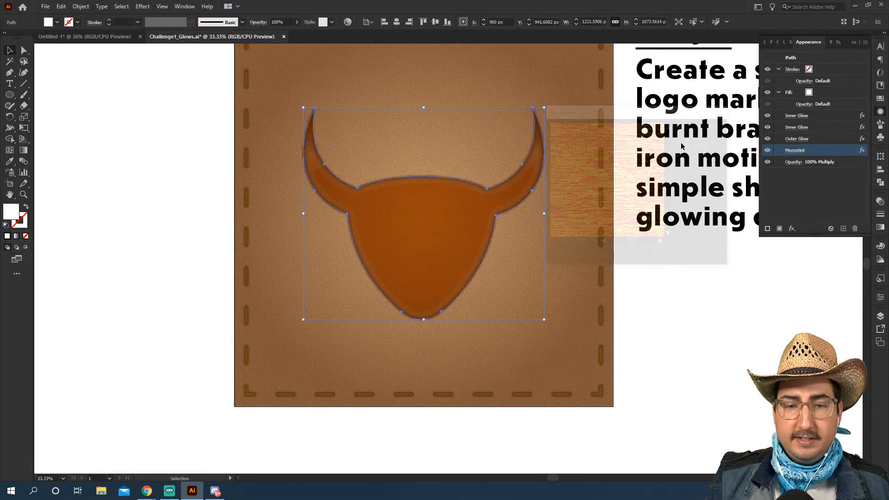
left_click(651, 317)
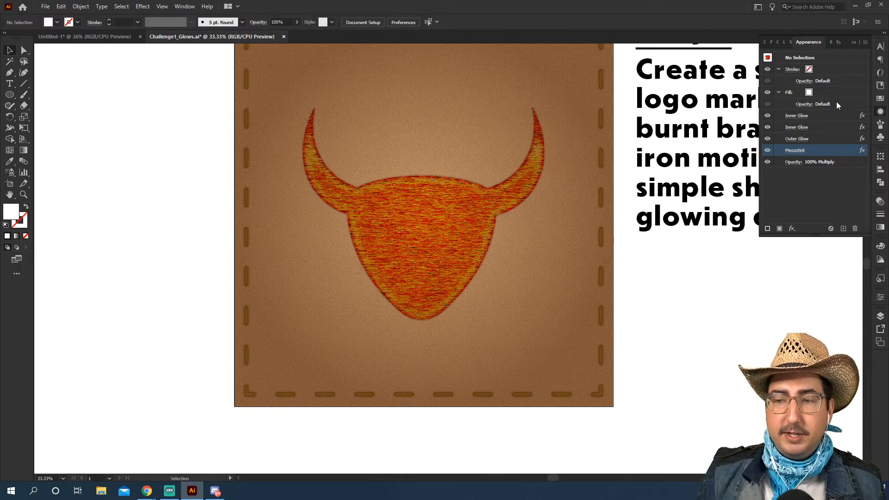
Step: Try Medium Strokes for the horned head's Mezzotint, then apply the Grainy Dots type to it
left_click(795, 151)
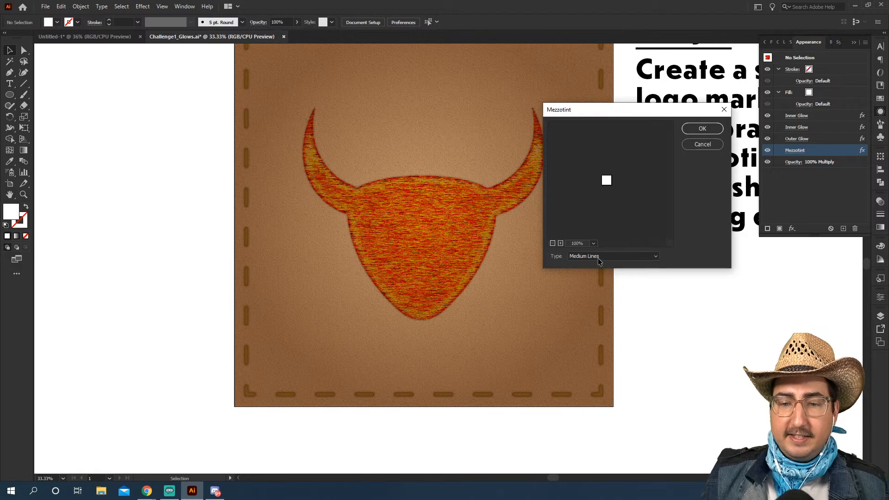
left_click(691, 145)
left_click(455, 214)
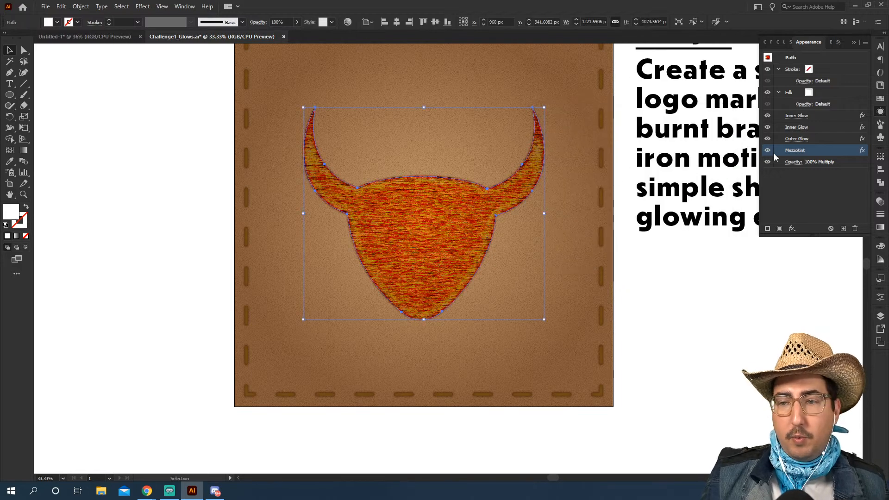
left_click(797, 150)
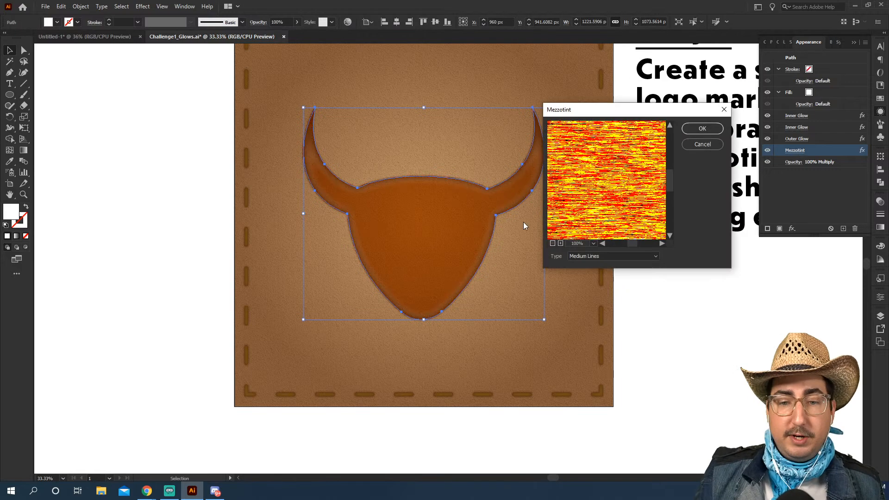
left_click(600, 257)
left_click(591, 336)
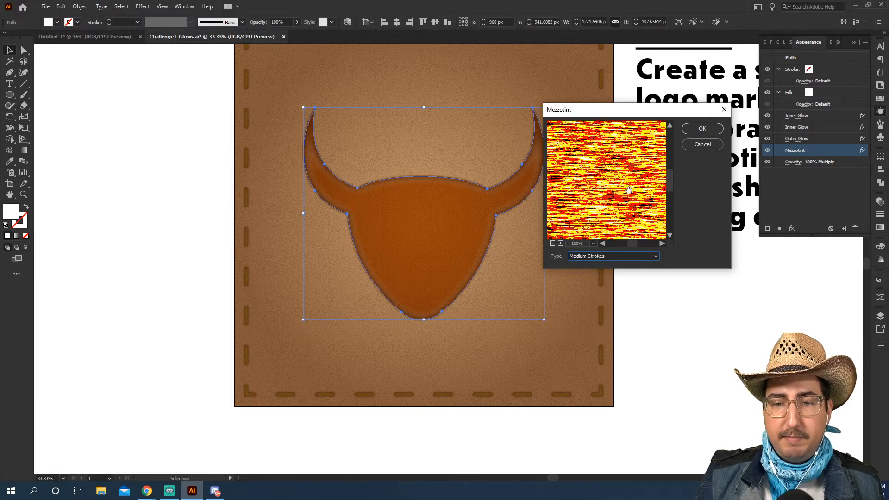
left_click(603, 256)
left_click(586, 277)
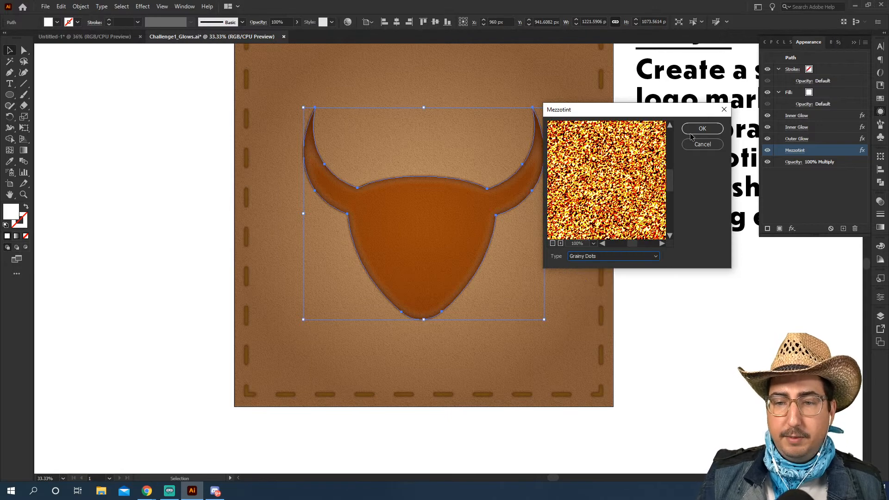
key("Return")
left_click(657, 326)
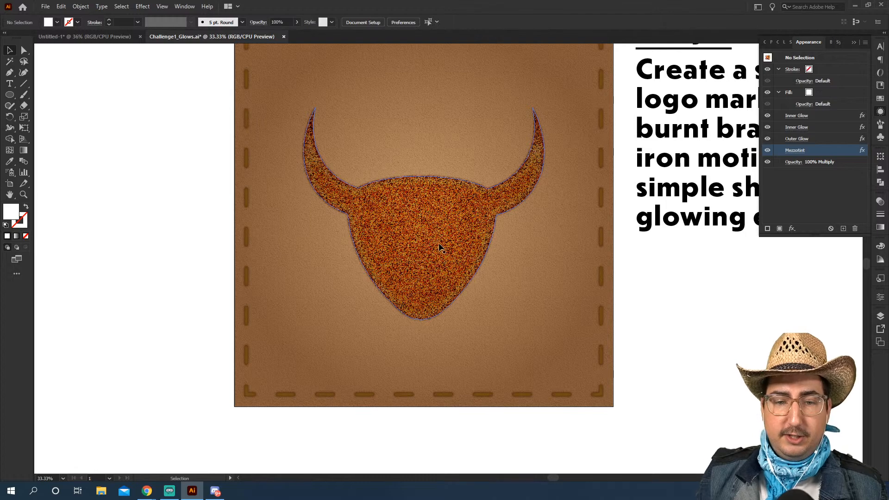
Step: Check the grainy horned head against the whole leather patch and select the head again
key("z")
left_click(467, 248, "alt")
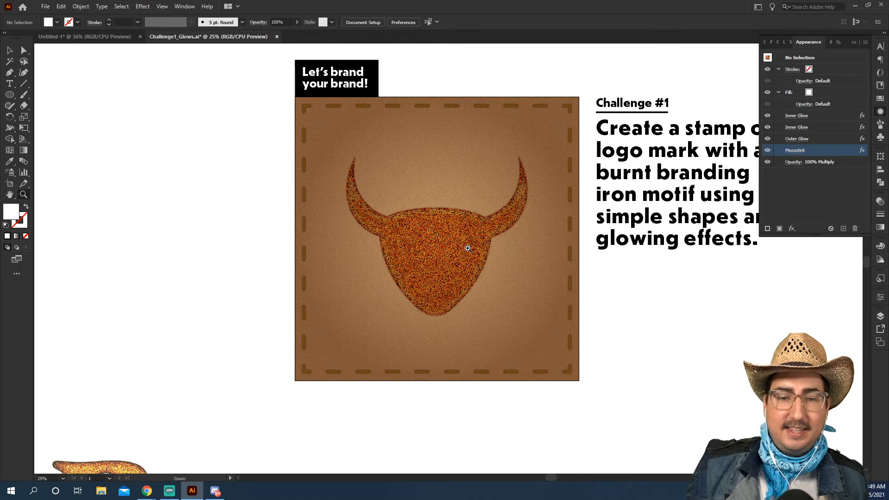
left_click(8, 52)
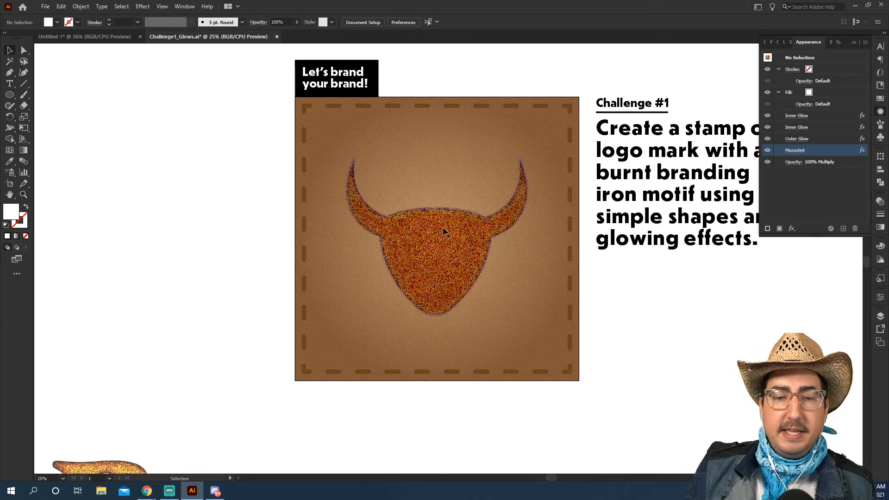
left_click(456, 252)
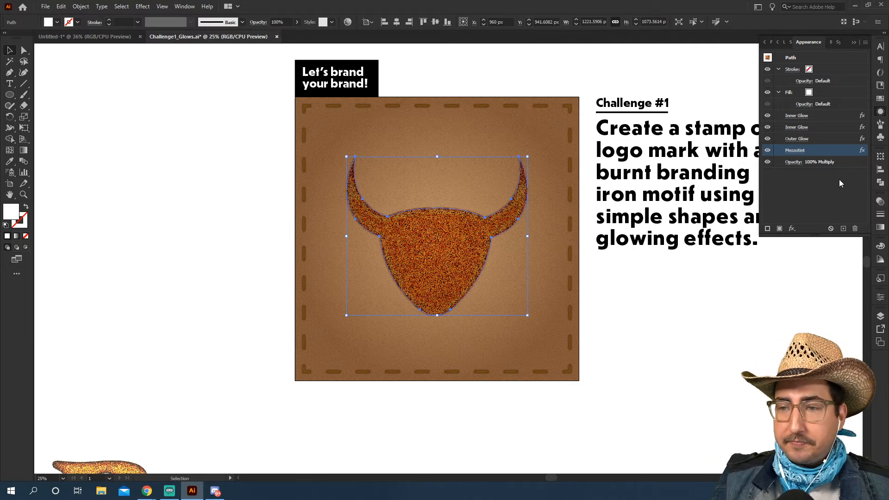
Step: Save the horned head's burnt glow and Mezzotint appearance as a new graphic style
left_click(880, 280)
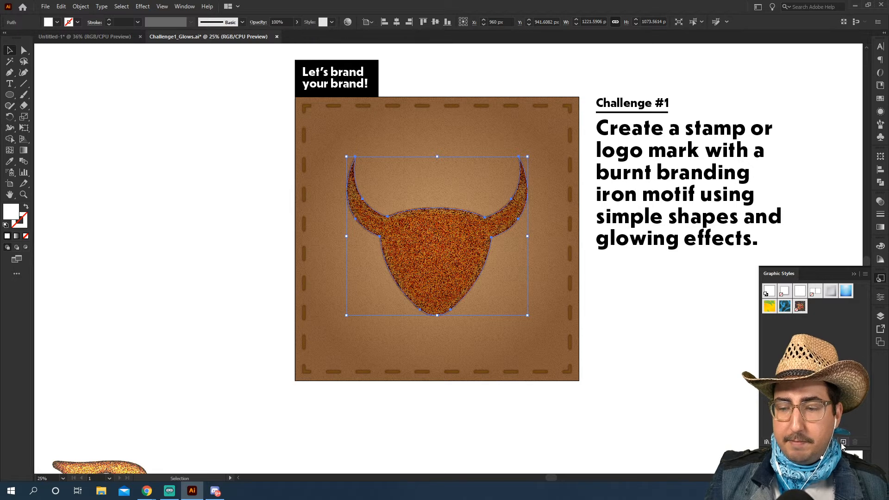
left_click_drag(831, 270, 670, 68)
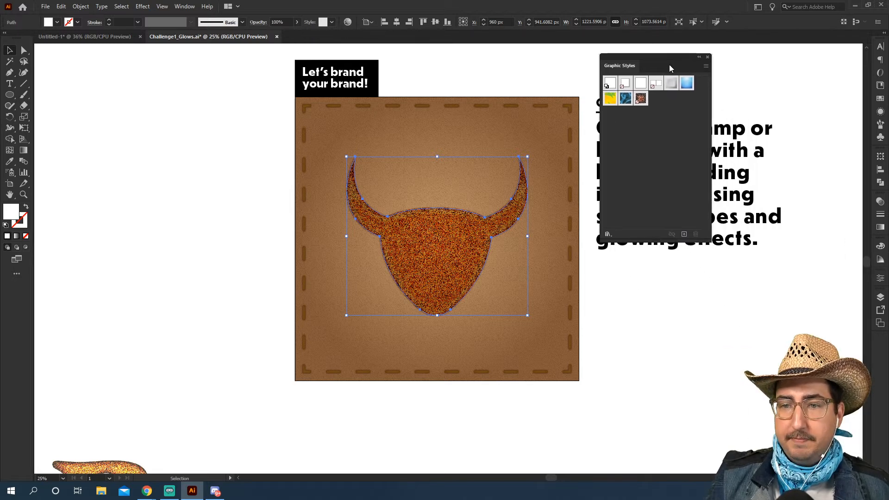
left_click(683, 234)
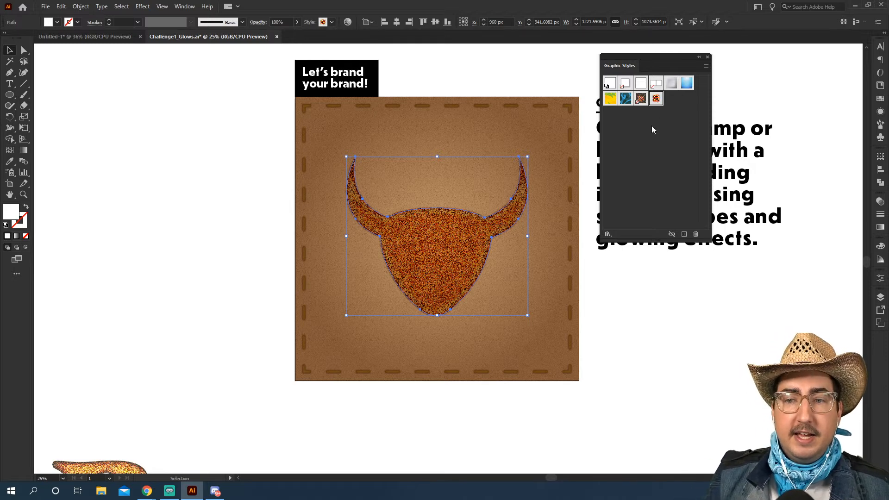
Step: Move the horned head off the leather patch into the empty canvas beside it and deselect it
left_click(216, 164)
left_click_drag(465, 244, 213, 226)
left_click(271, 243)
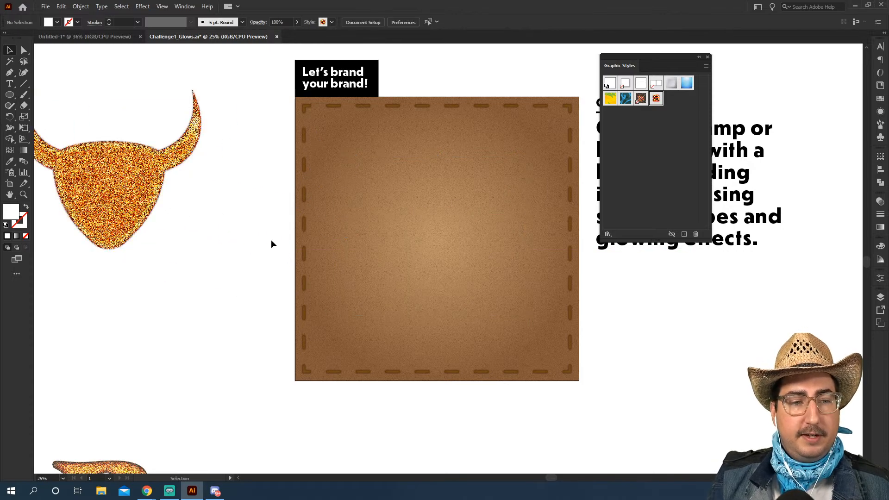
Step: Add the text HOCH to the leather patch
key("t")
left_click(364, 193)
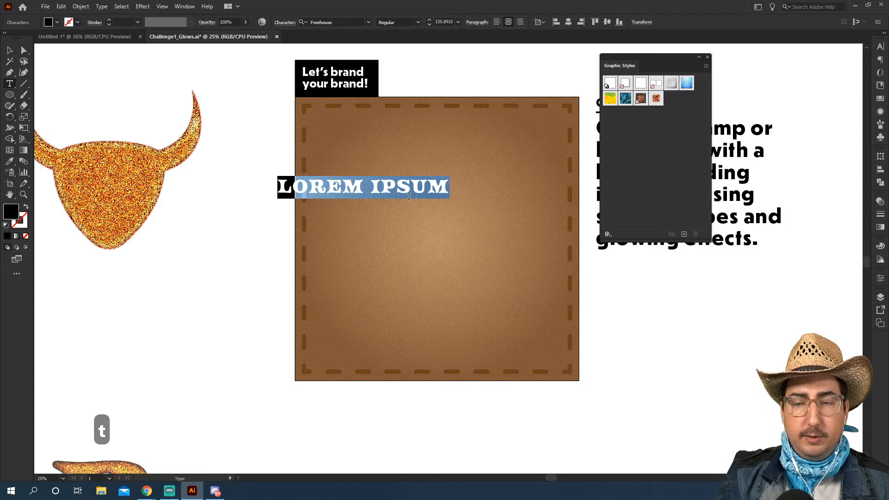
type("HOCH")
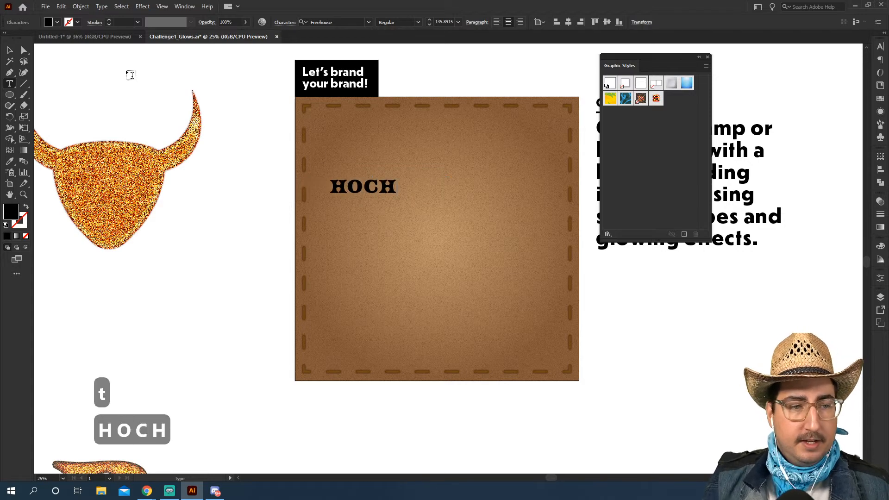
Step: Enlarge the patch text to about 413 pt, centre it on the leather, and apply the saved burnt graphic style
left_click(10, 49)
key("s")
left_click_drag(423, 156, 527, 93)
key("v")
left_click_drag(424, 173, 496, 242)
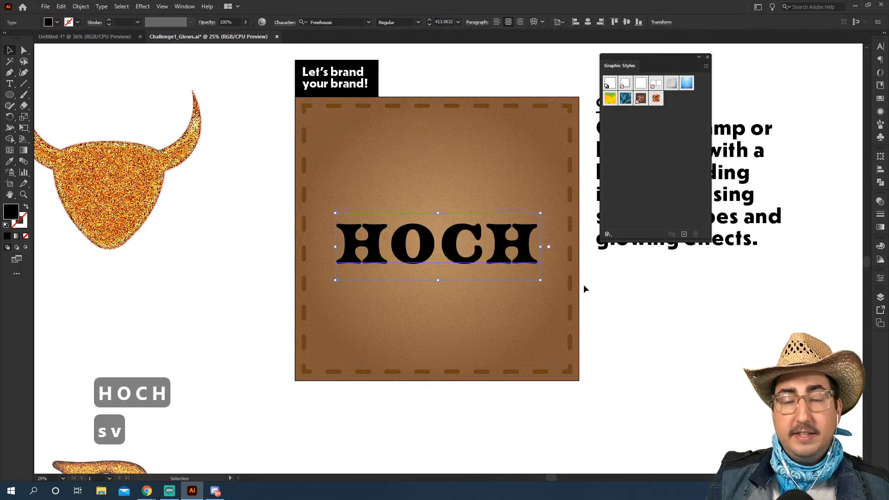
left_click(656, 99)
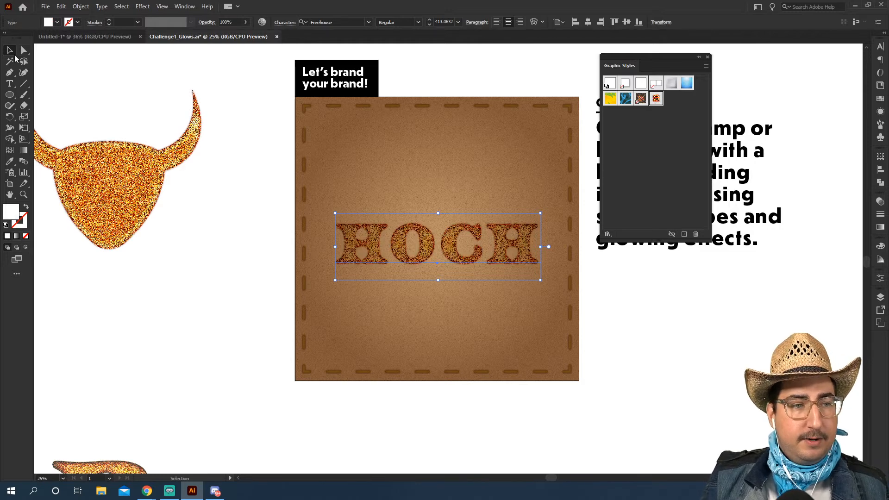
left_click(97, 91)
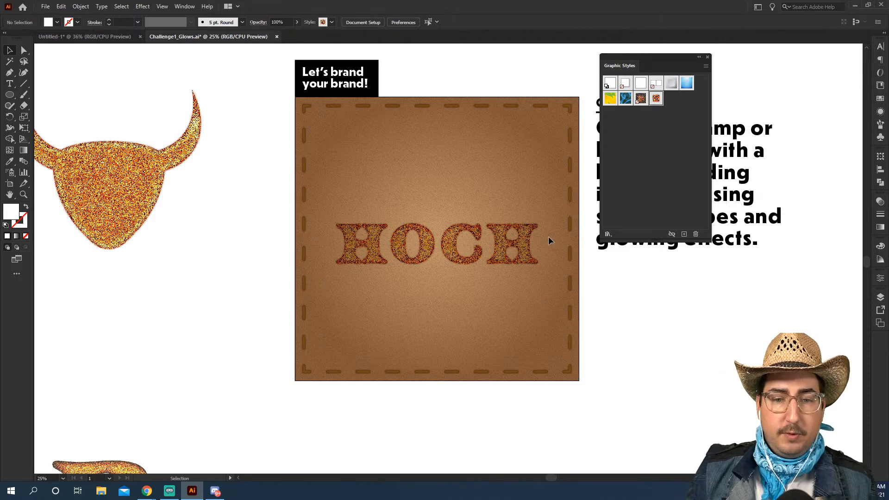
Step: Replace the burnt text on the leather patch with HELLO and deselect it
key("t")
double_click(452, 246)
left_click(452, 245)
key("ctrl+a")
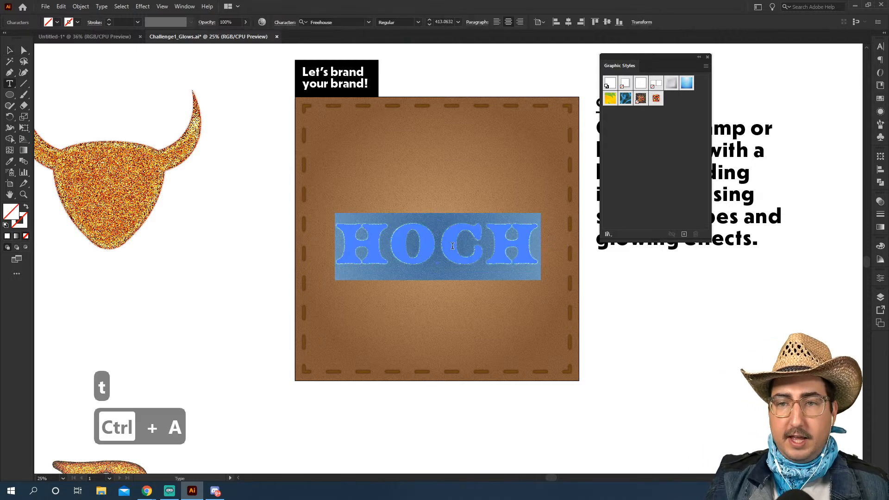
type("HELLO")
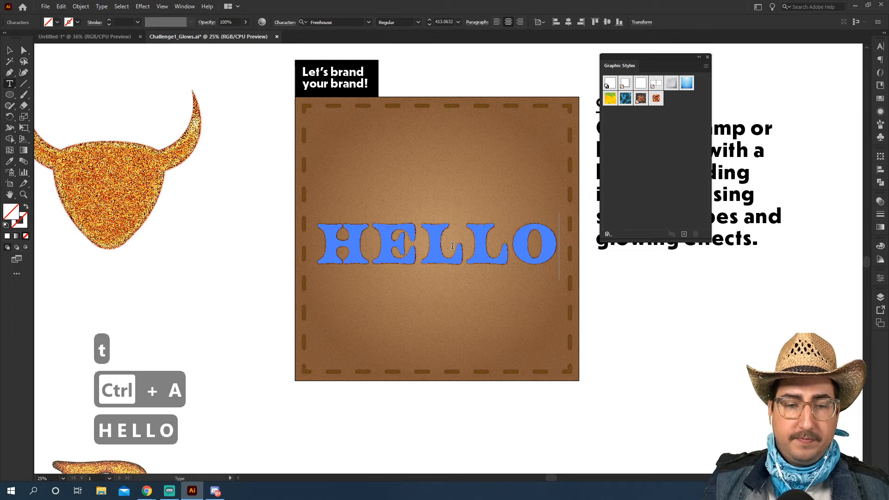
left_click(12, 50)
left_click(222, 265)
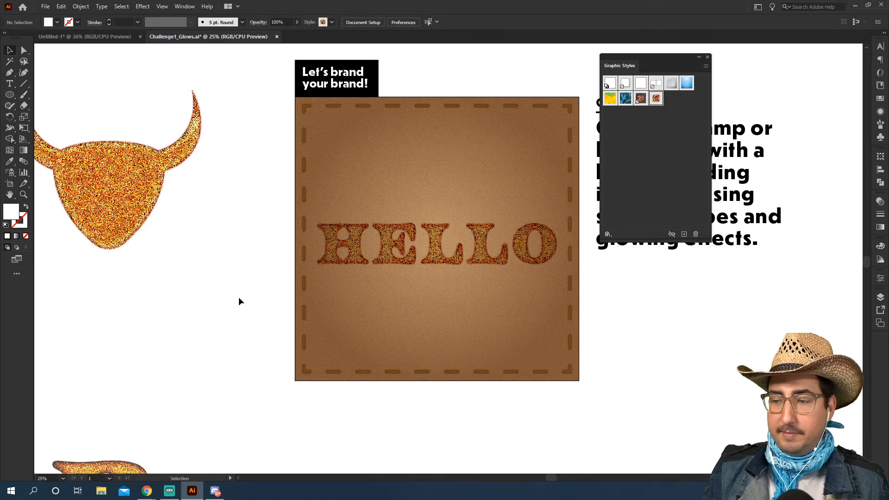
scroll(238, 301, "down", 5)
scroll(238, 302, "left", 3)
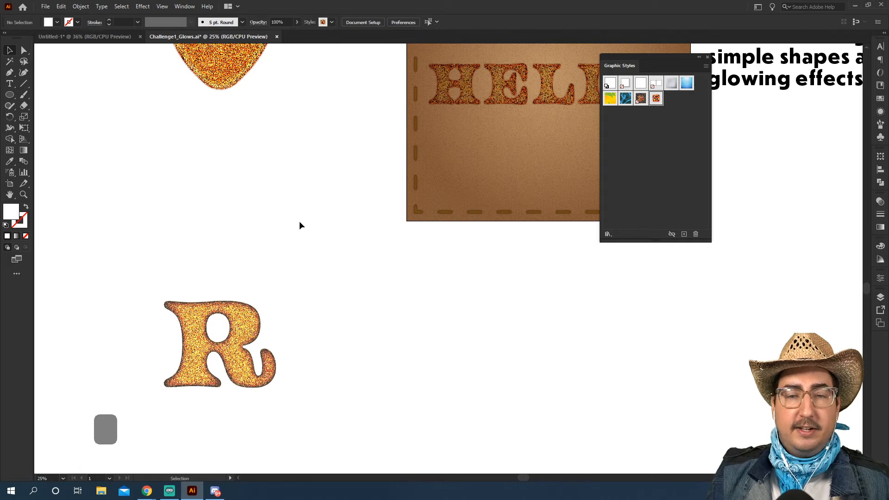
left_click_drag(473, 153, 257, 340)
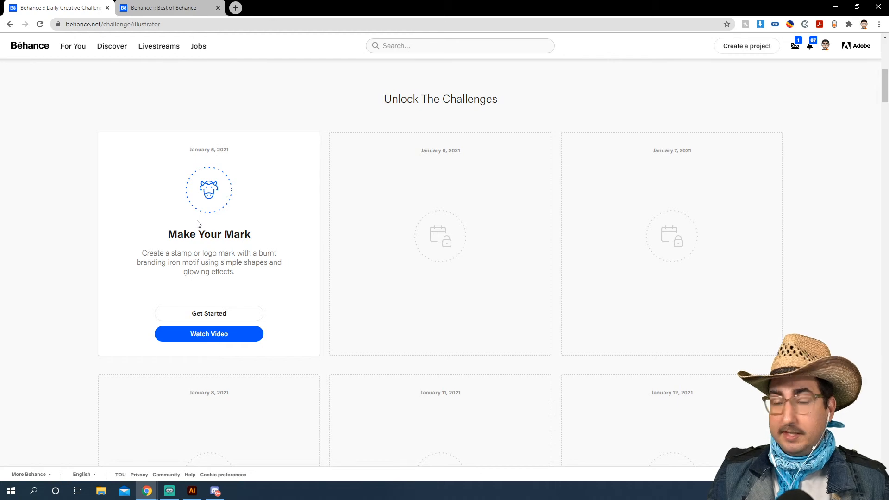
Step: Review the Make Your Mark brief on the Behance challenge page in the browser and return to Illustrator
scroll(146, 221, "up", 8)
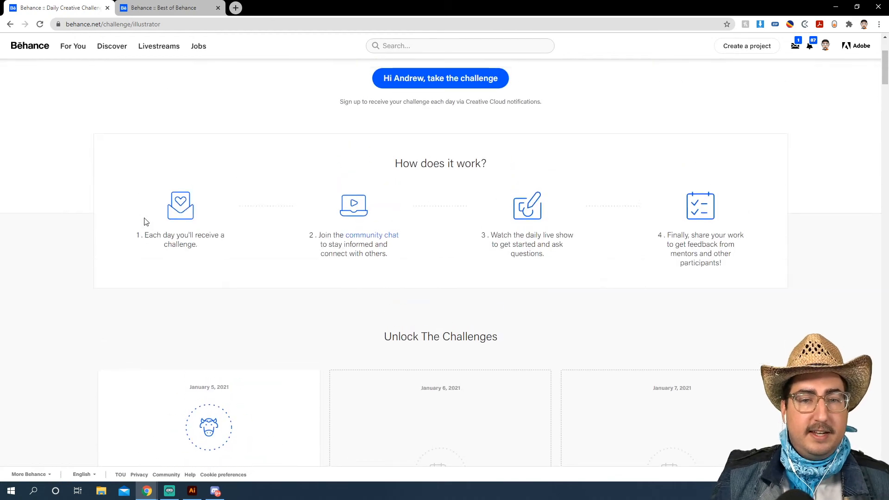
scroll(146, 221, "down", 7)
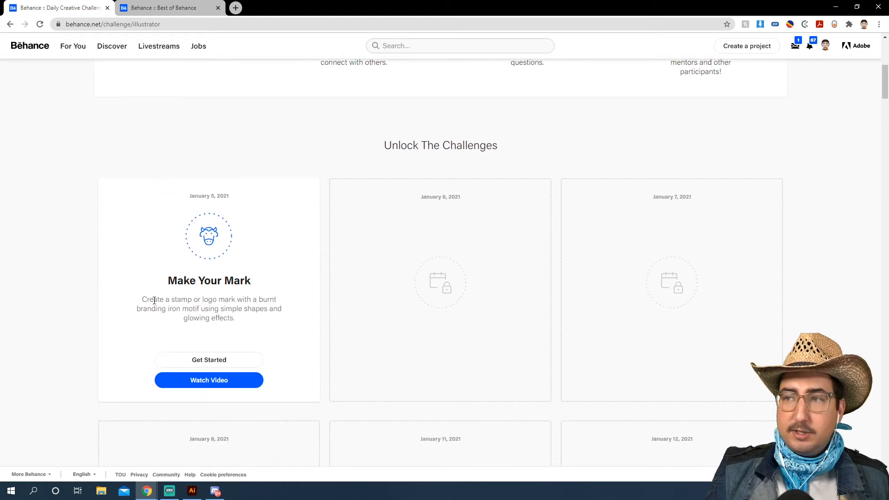
left_click(186, 491)
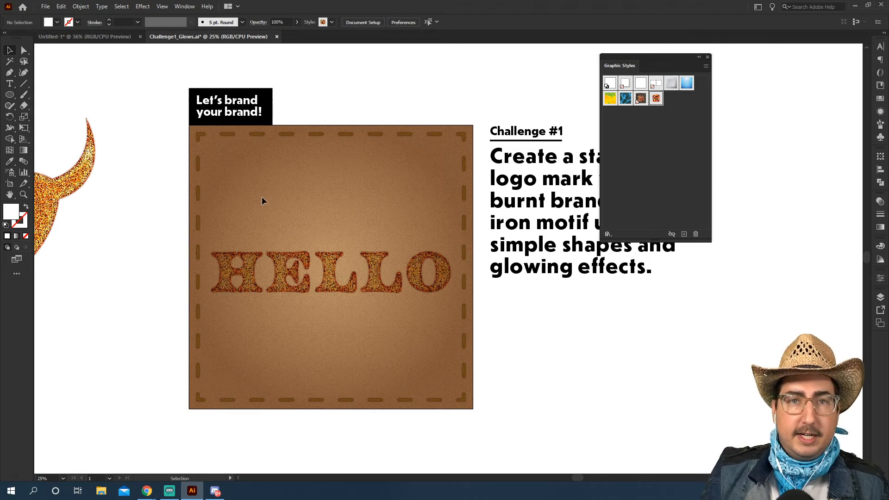
Step: Draw an ellipse about 1233 by 748 px below the horned head and reshape its bottom into a corner rounded about 340 px
scroll(394, 231, "left", 4)
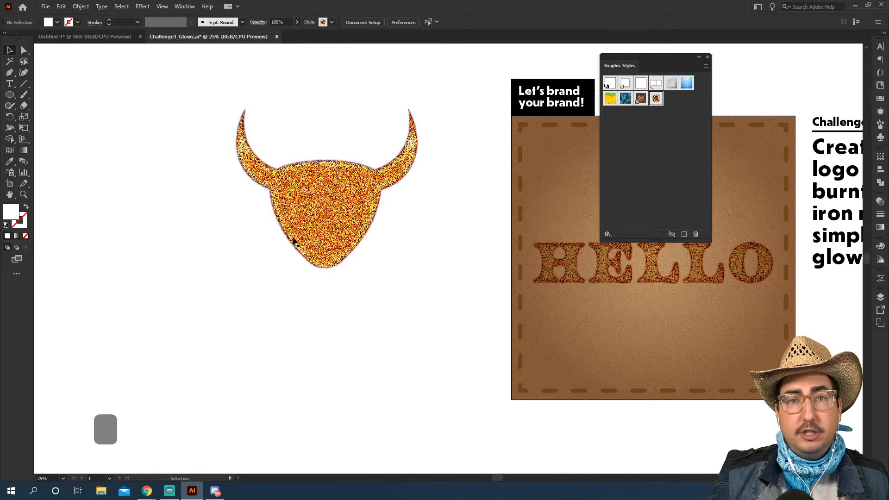
key("l")
left_click_drag(246, 297, 429, 407)
key("p")
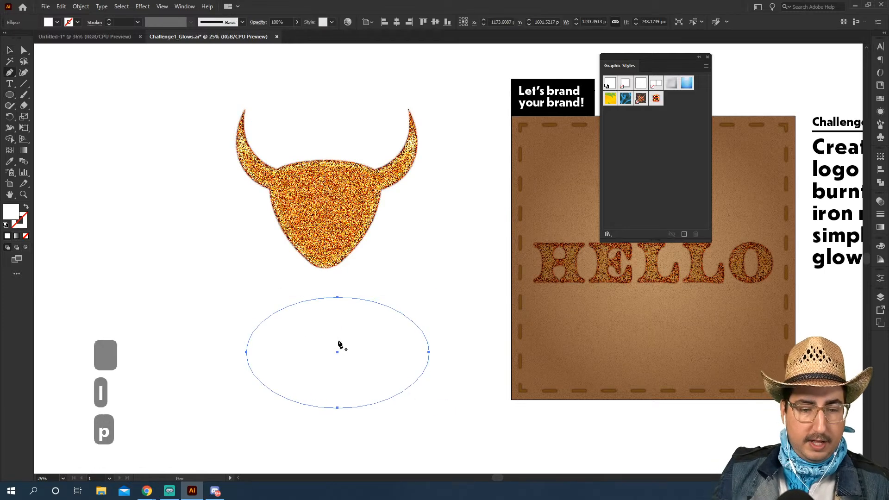
left_click(337, 408, "alt")
key("a")
left_click_drag(337, 409, 337, 387)
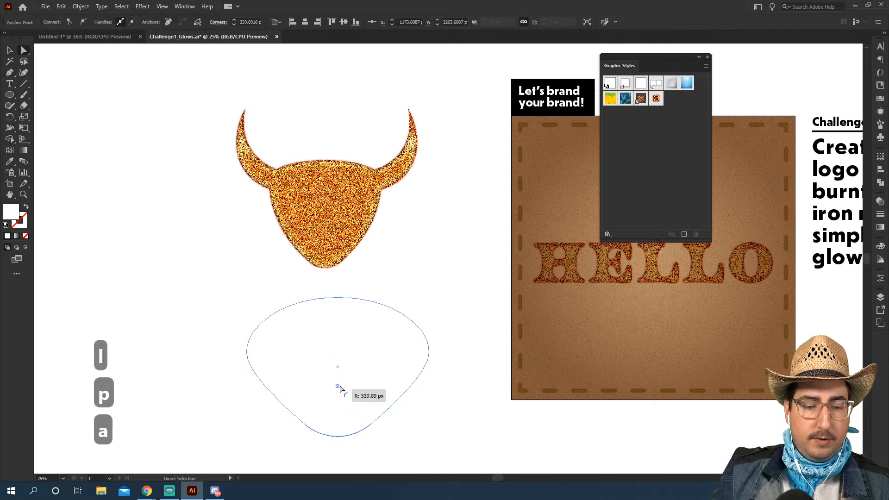
key("v")
left_click(465, 399)
left_click(383, 321)
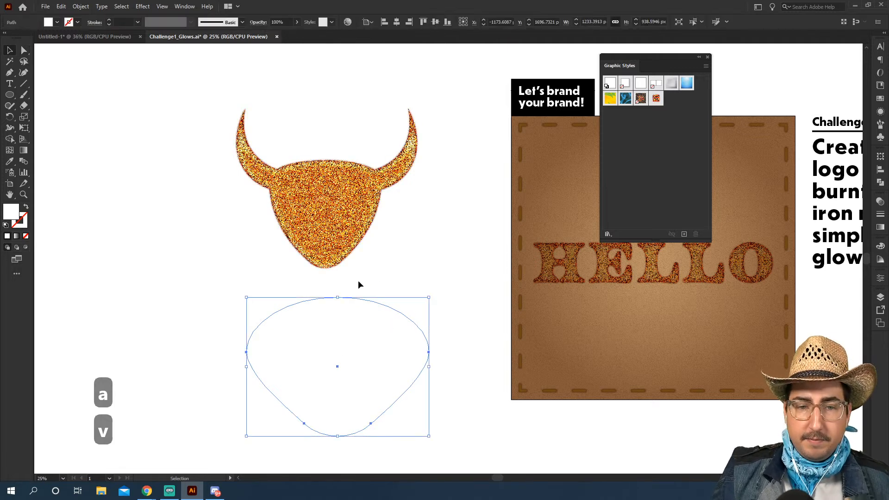
Step: Examine the available Stylize effects and the horned head's stack of glow and Mezzotint effects
left_click(342, 230)
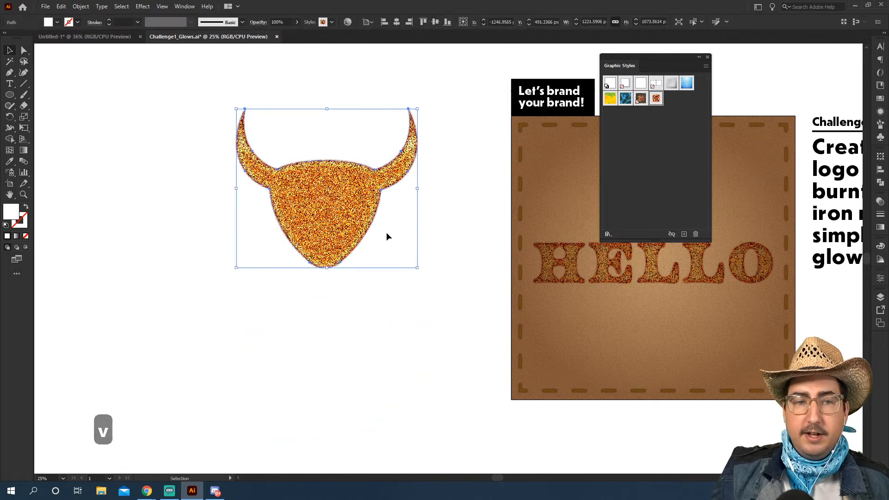
left_click(149, 7)
mouse_move(223, 113)
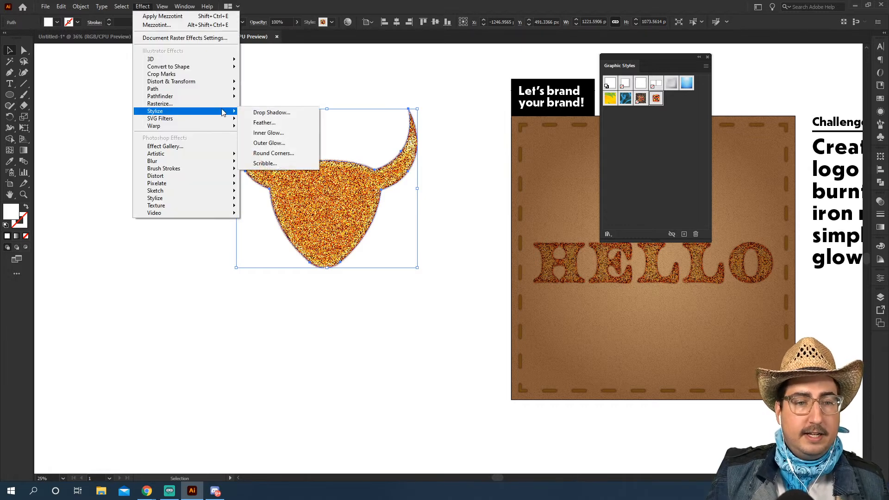
left_click(880, 112)
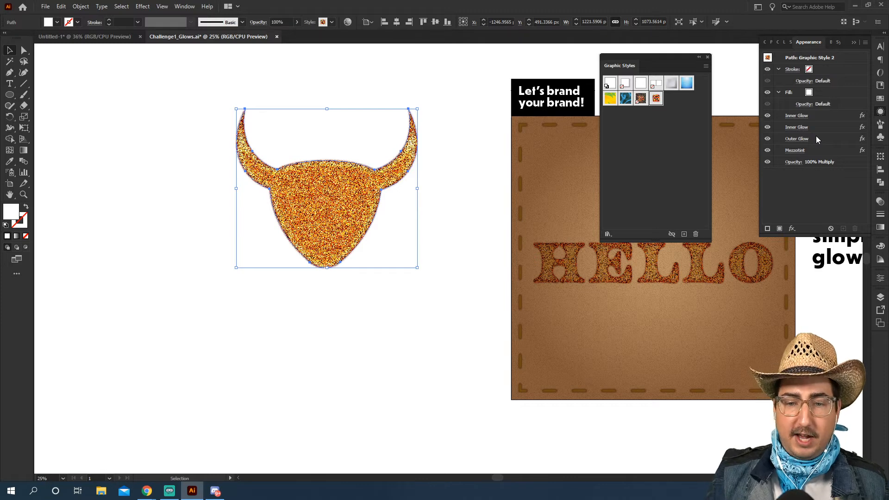
Step: Select the HELLO text on the leather patch and examine its effects and transparency blending mode
left_click(490, 205)
left_click_drag(642, 317, 341, 309)
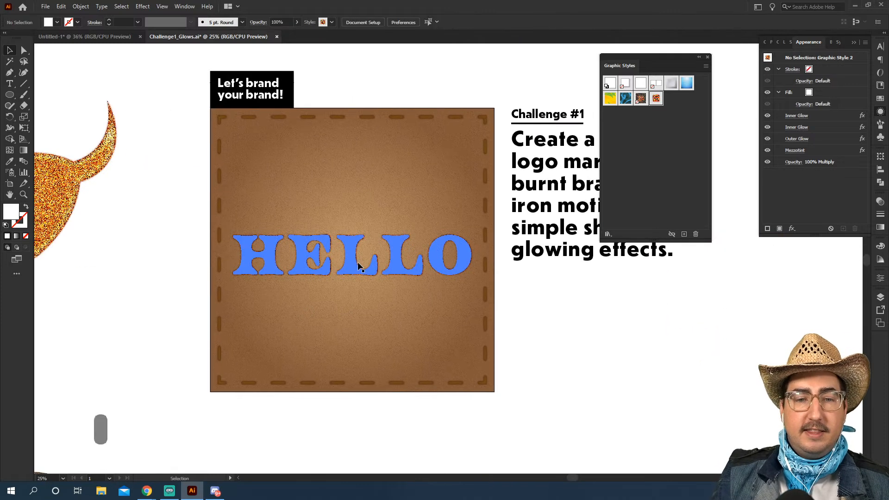
key("Escape")
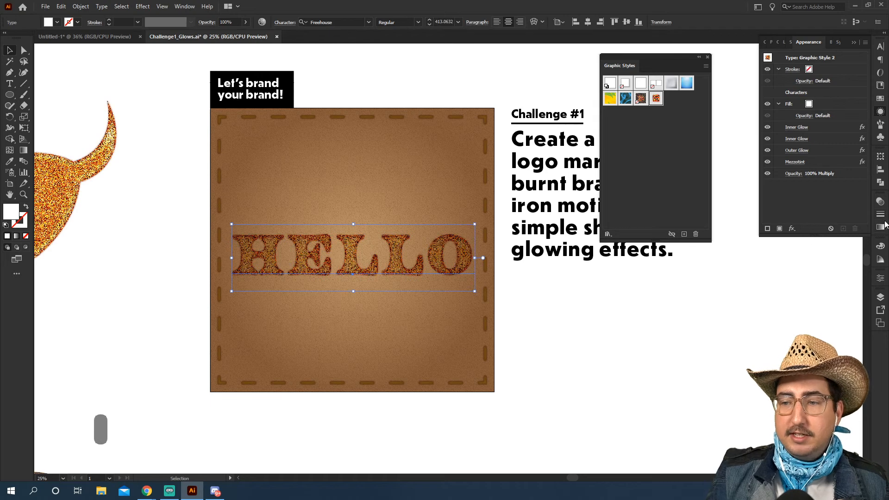
left_click(882, 205)
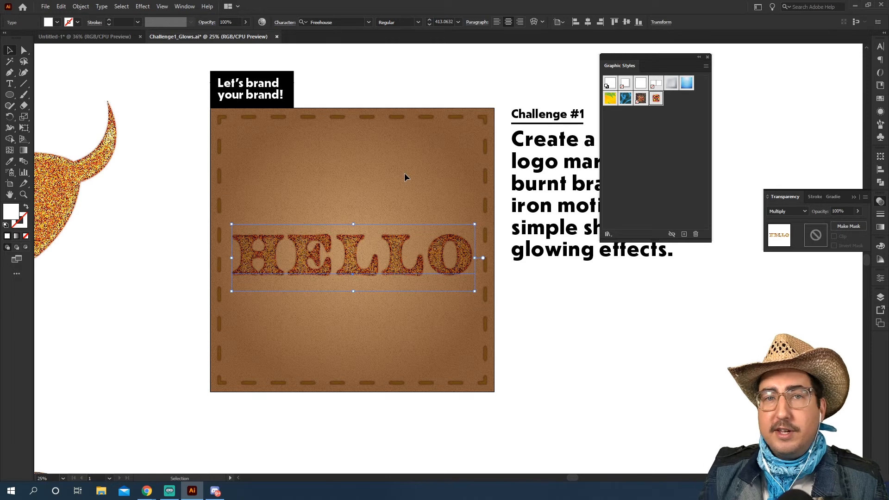
Step: Switch to the browser and view the Make Your Mark challenge on the Behance page
mouse_move(147, 489)
left_click(149, 465)
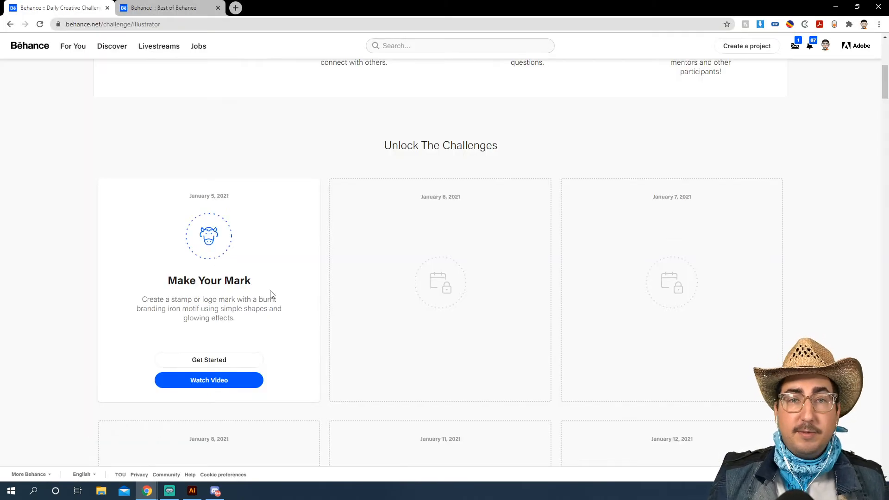
scroll(270, 290, "down", 1)
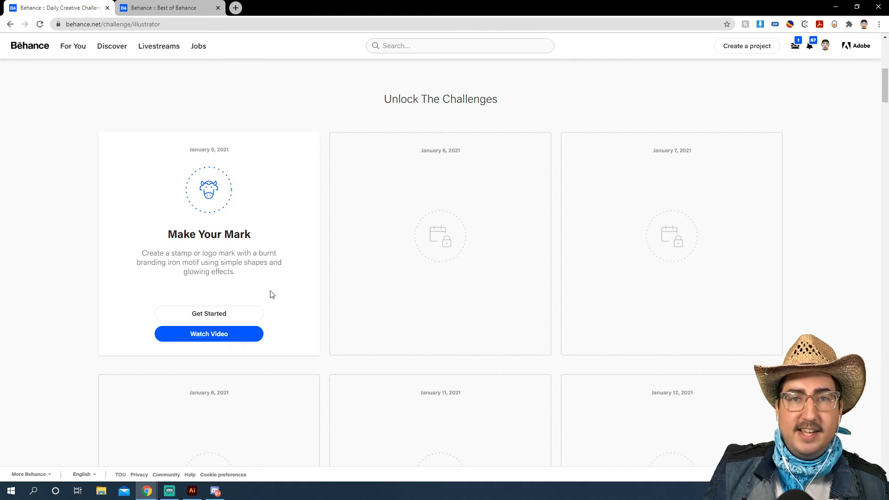